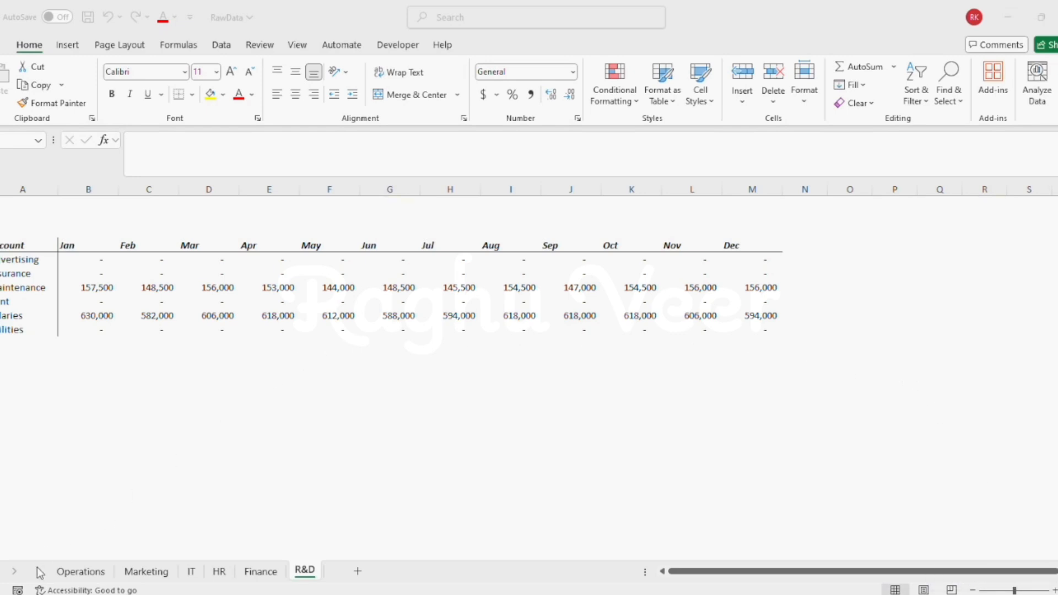
# - Look through the Operations, Marketing, IT, HR, Finance and R&D sheets, ending back on Operations
pyautogui.click(82, 572)
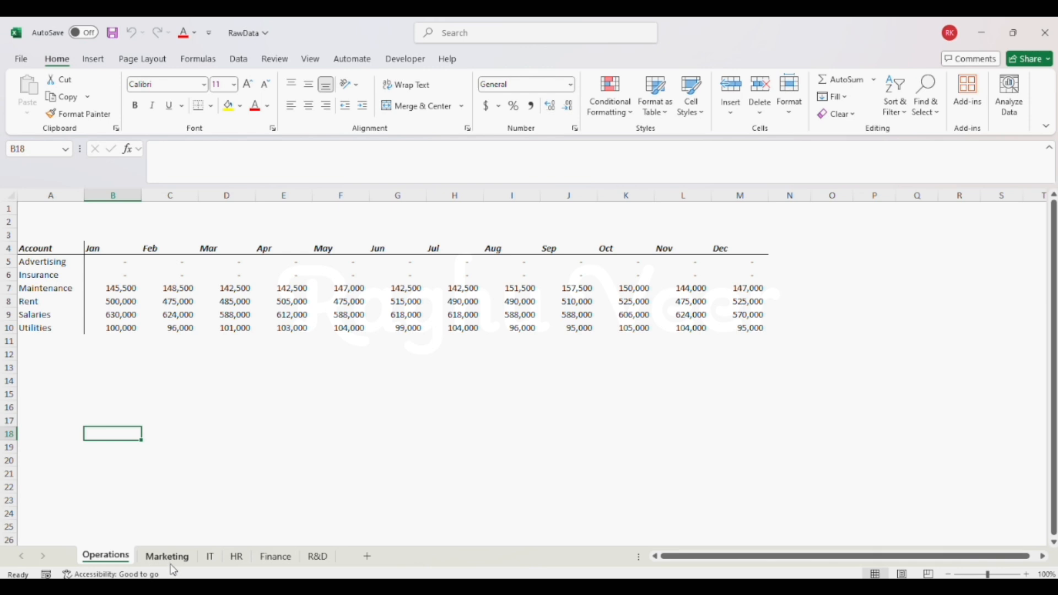
pyautogui.click(172, 562)
pyautogui.click(207, 557)
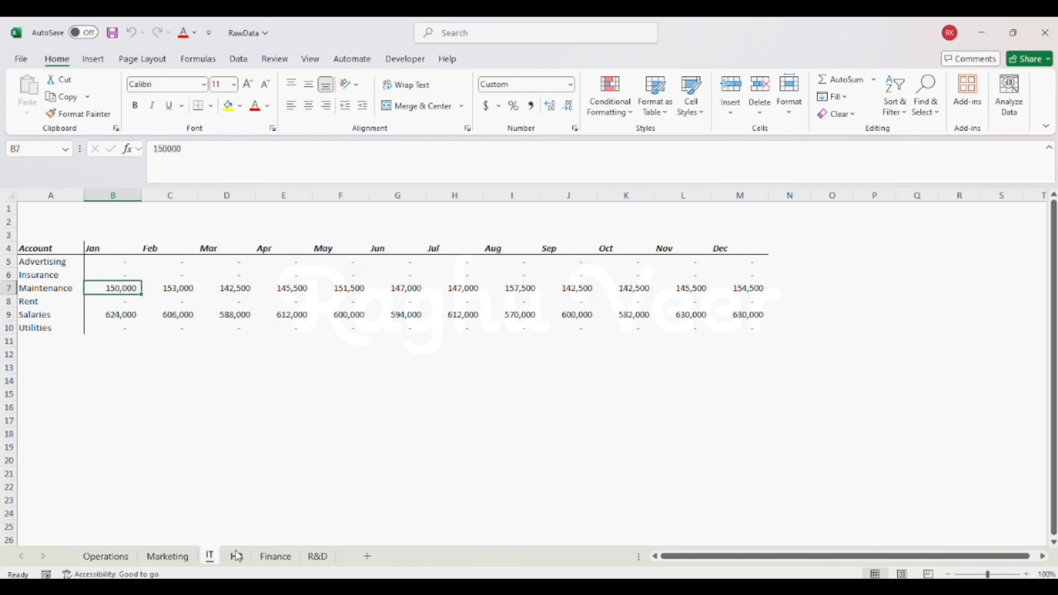
pyautogui.click(237, 557)
pyautogui.click(274, 558)
pyautogui.click(317, 557)
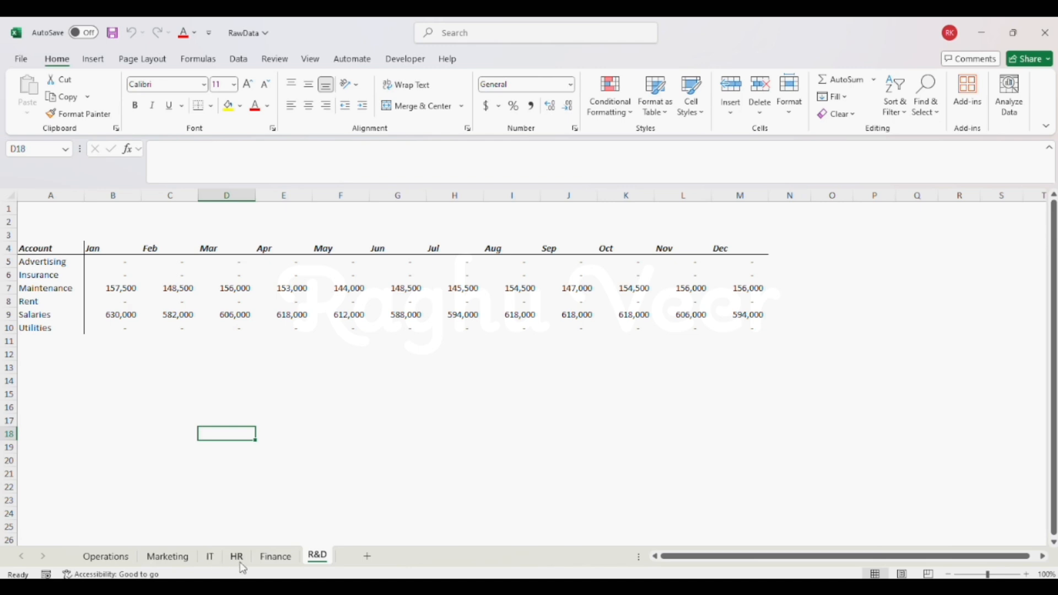
pyautogui.click(107, 555)
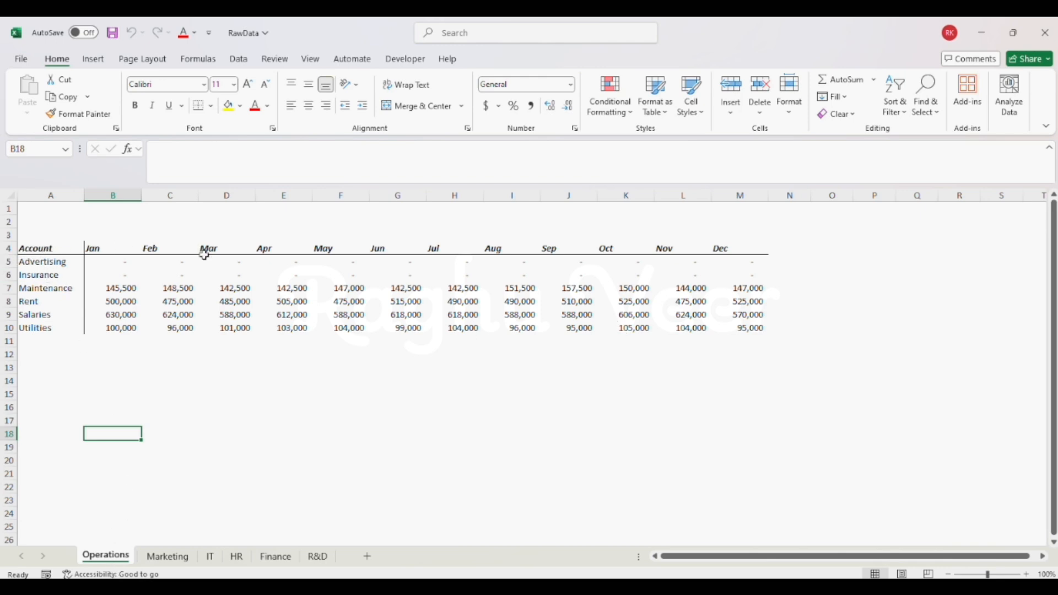
# - Examine the account names and monthly amounts in the Operations table, including the Advertising row and the Maintenance values
pyautogui.click(41, 264)
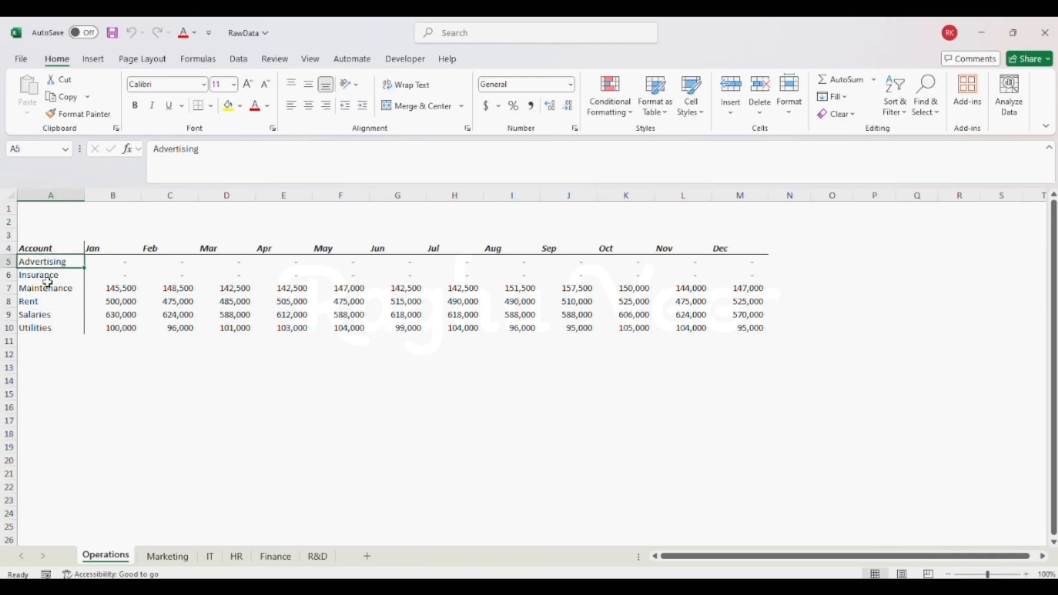
pyautogui.click(50, 275)
pyautogui.click(51, 298)
pyautogui.moveTo(59, 262); pyautogui.dragTo(761, 267)
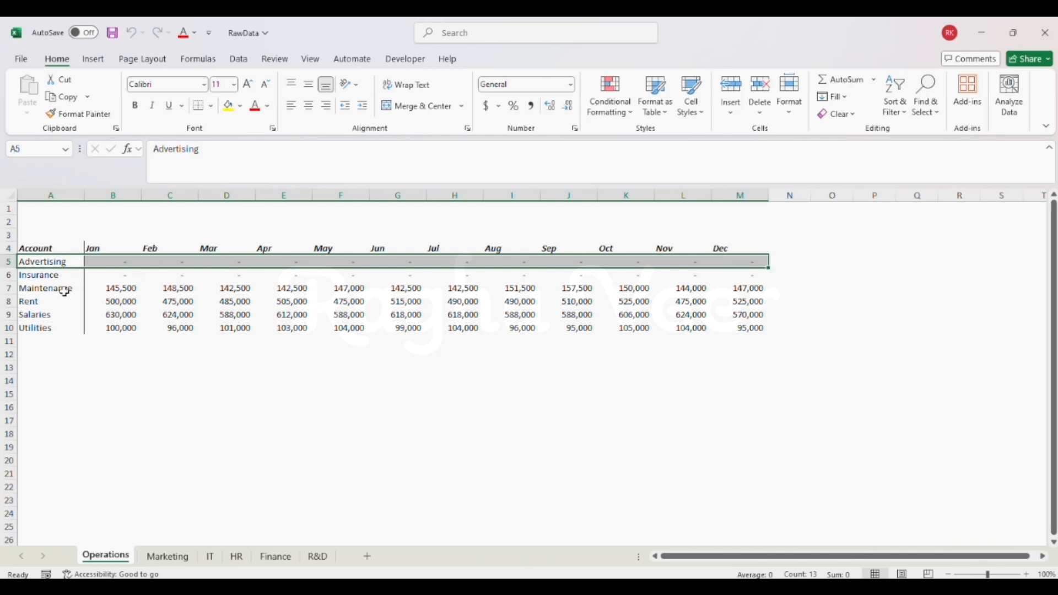
pyautogui.click(134, 296)
pyautogui.click(185, 287)
pyautogui.click(228, 288)
pyautogui.click(281, 287)
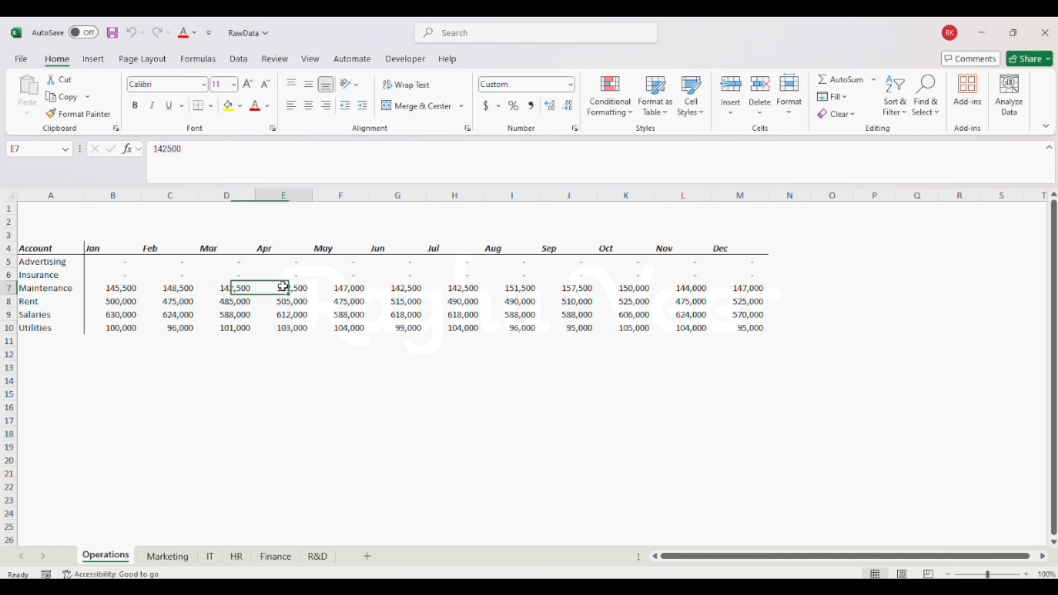
pyautogui.click(348, 287)
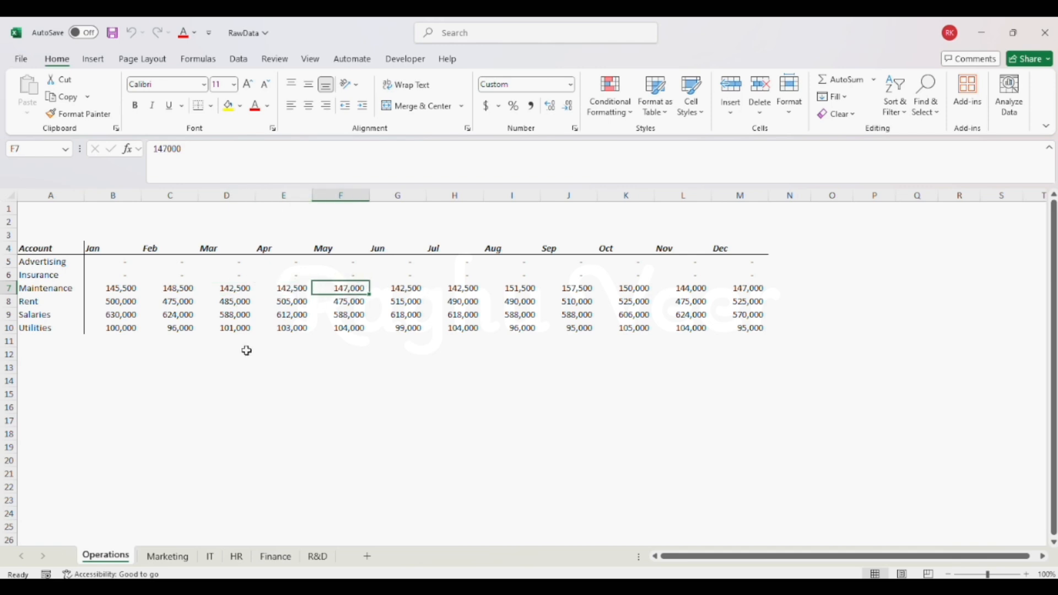
# - Compare the table layout on the Marketing, IT, HR and Finance sheets
pyautogui.click(167, 557)
pyautogui.click(210, 557)
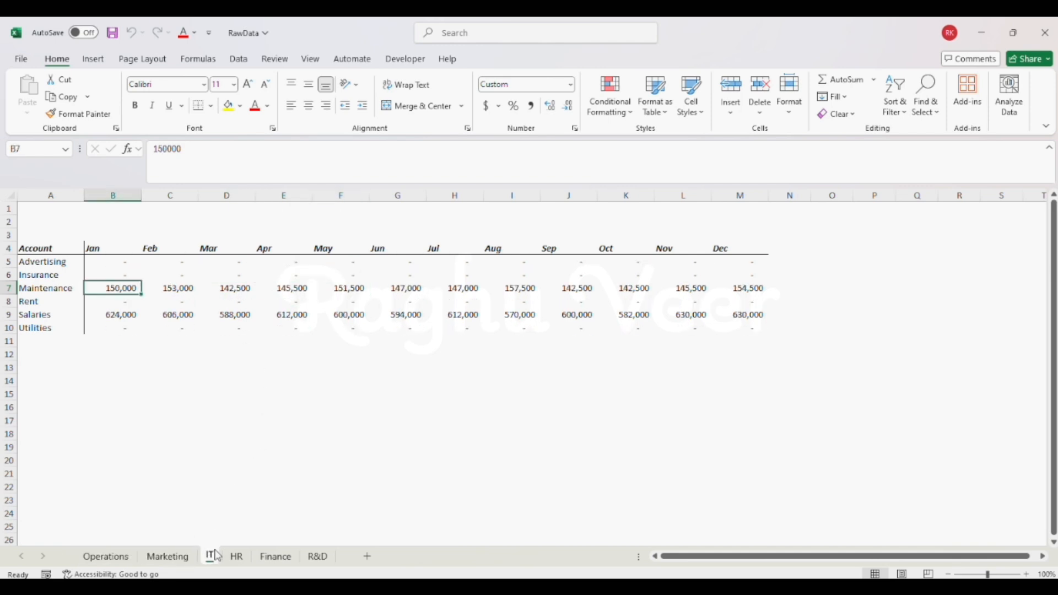
pyautogui.click(237, 556)
pyautogui.click(271, 556)
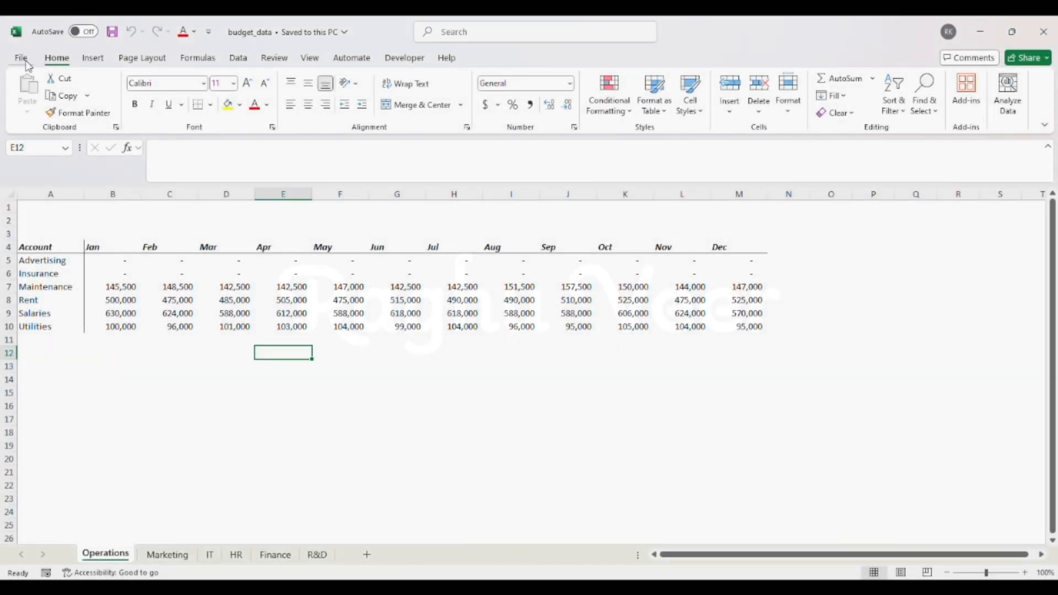
# - Create a new blank workbook and select cell C3 on its first sheet
pyautogui.click(22, 57)
pyautogui.click(36, 117)
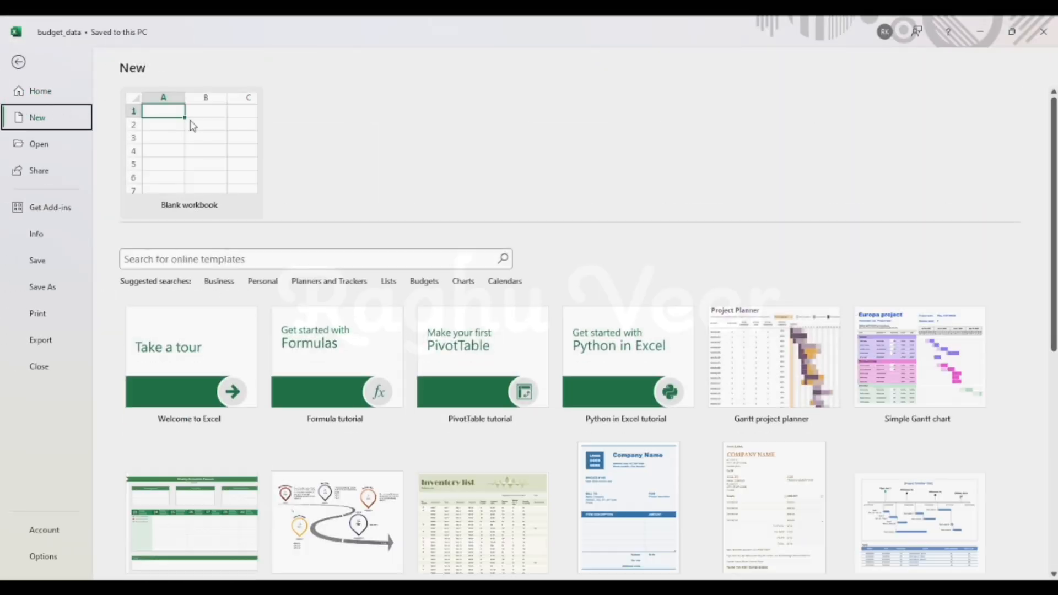
pyautogui.click(192, 129)
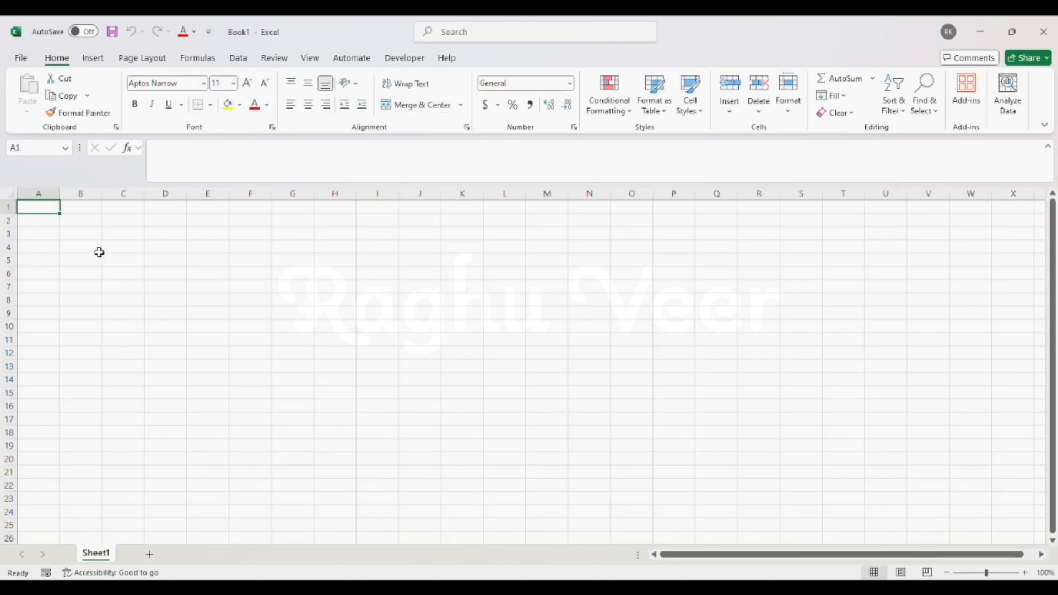
pyautogui.click(116, 239)
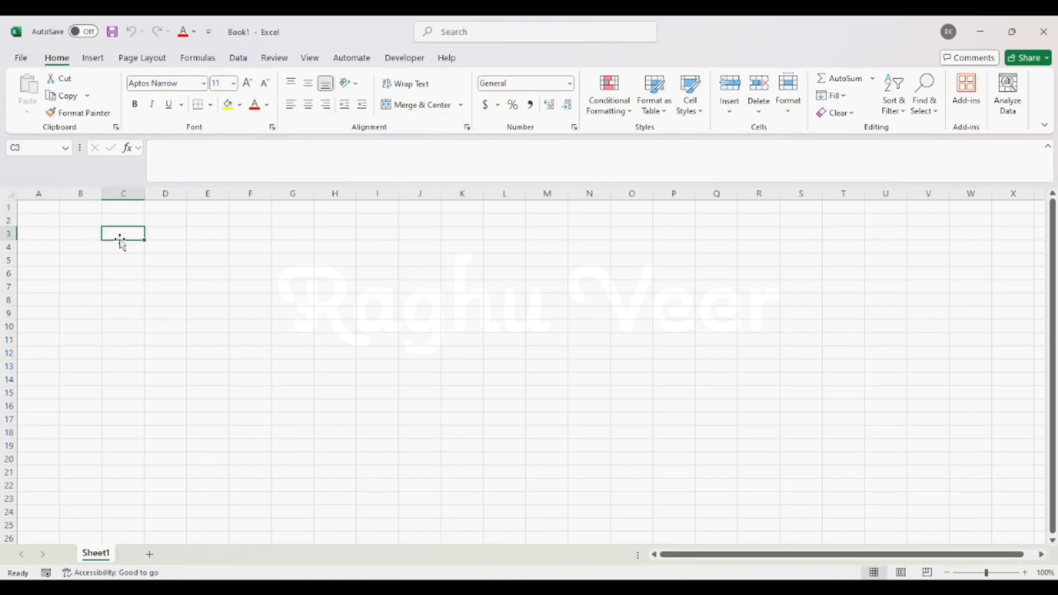
# - Import data from the Excel workbook budget_data in the powerquery\query_2\source_data folder
pyautogui.click(244, 60)
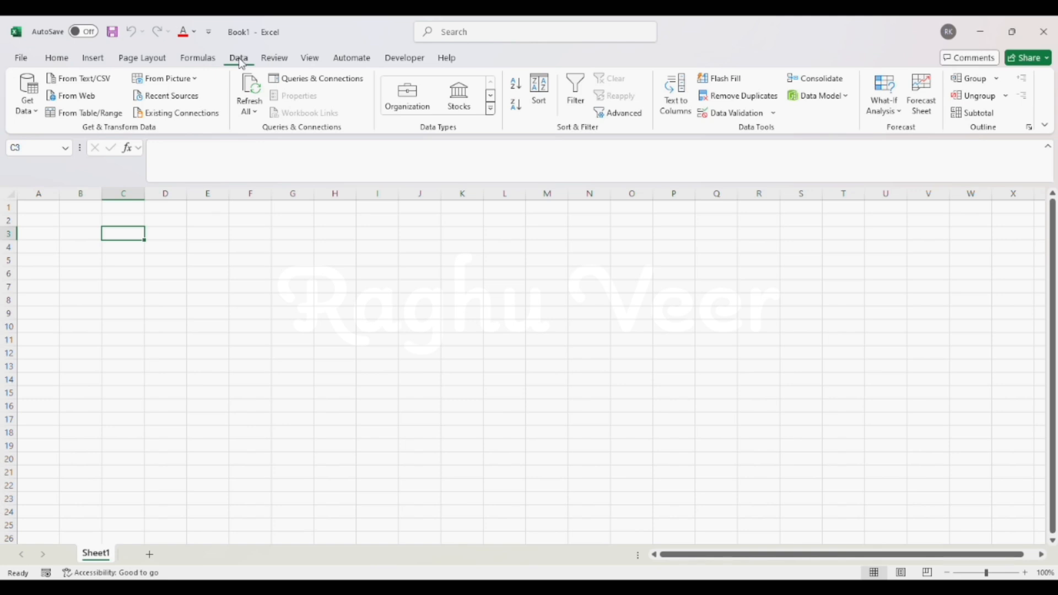
pyautogui.click(39, 110)
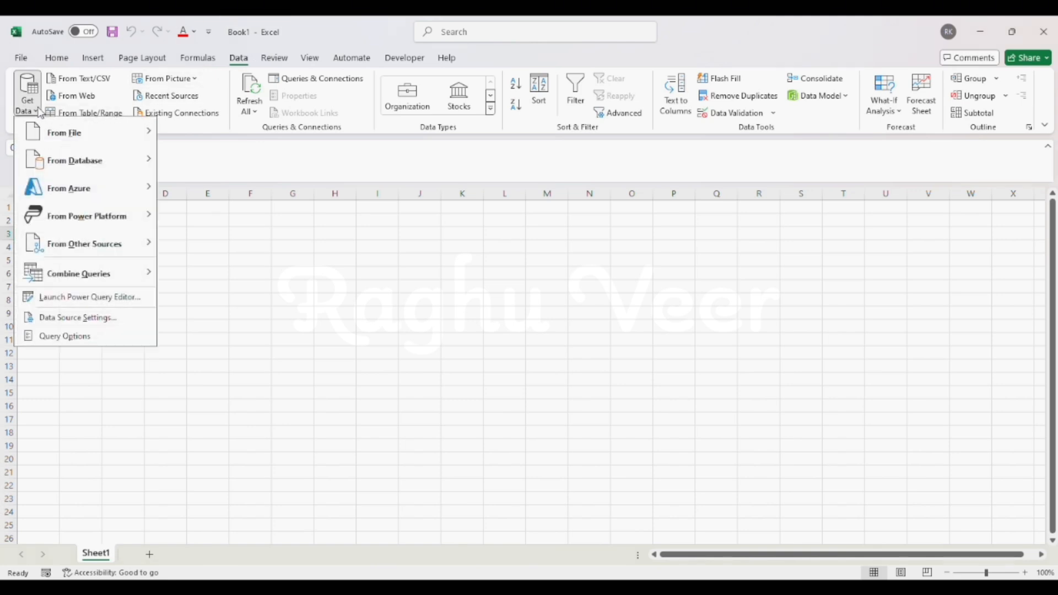
pyautogui.moveTo(89, 133)
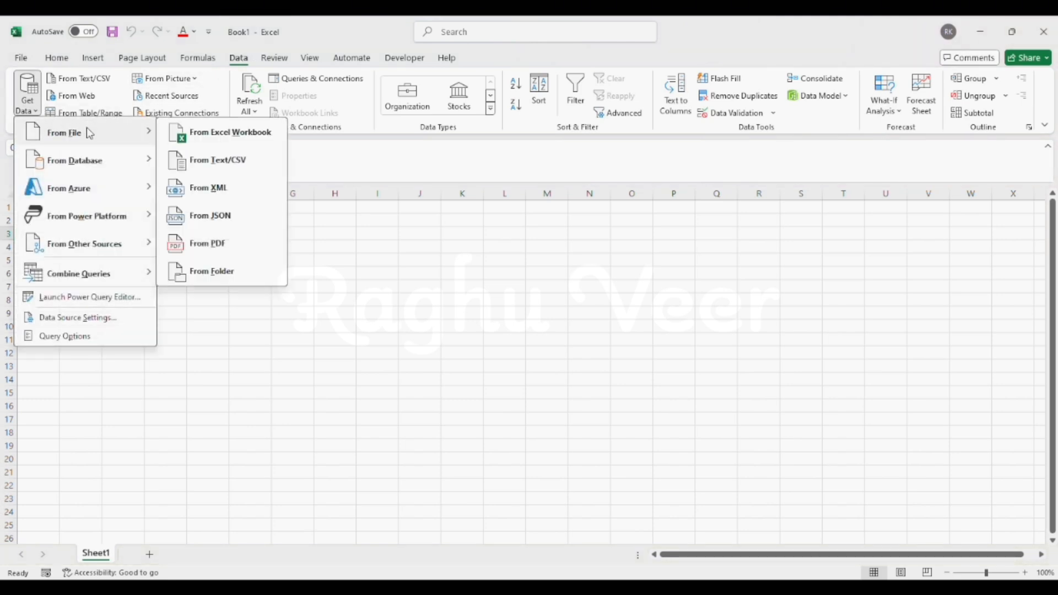
pyautogui.click(231, 134)
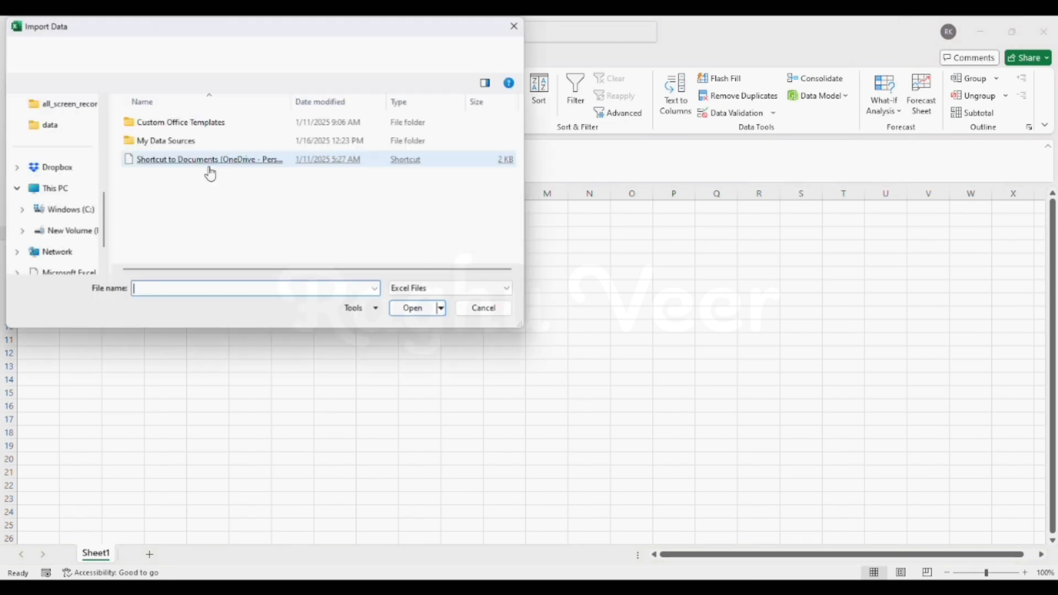
pyautogui.scroll(3, 83, 250)
pyautogui.scroll(-6, 76, 232)
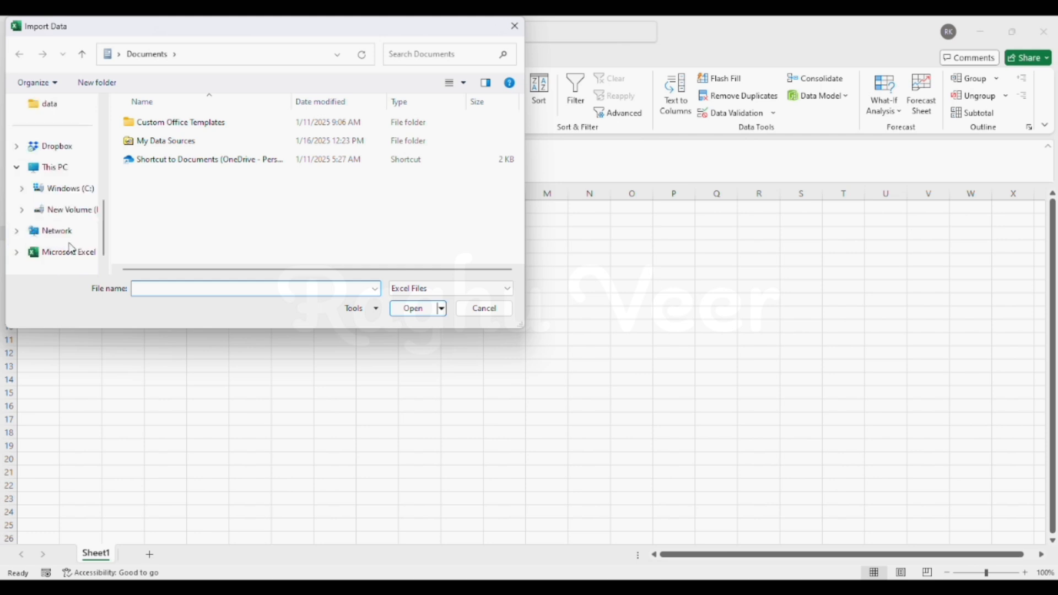
pyautogui.click(55, 188)
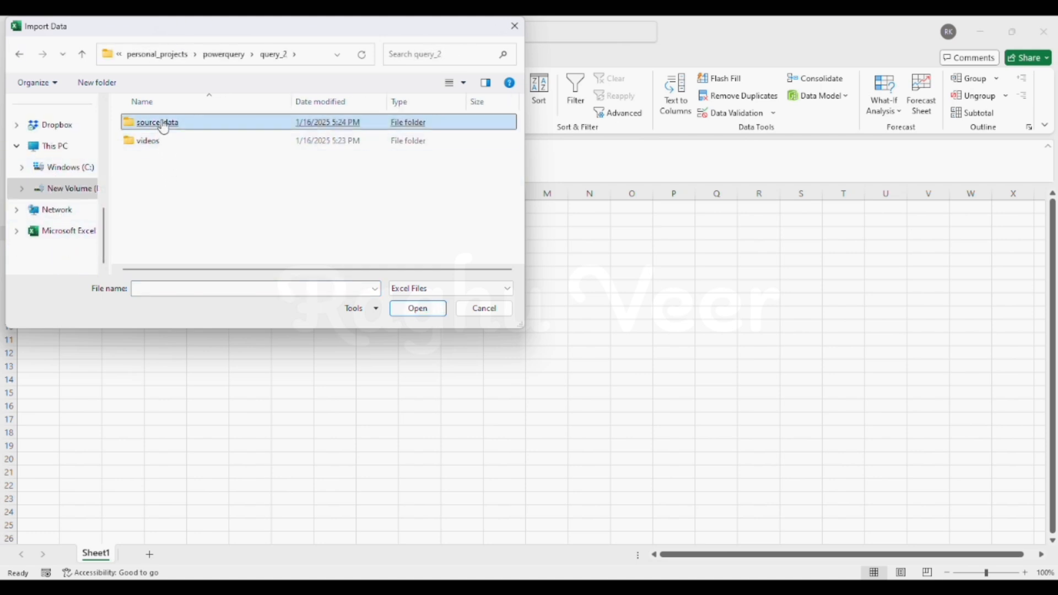
pyautogui.doubleClick(165, 123)
pyautogui.click(177, 122)
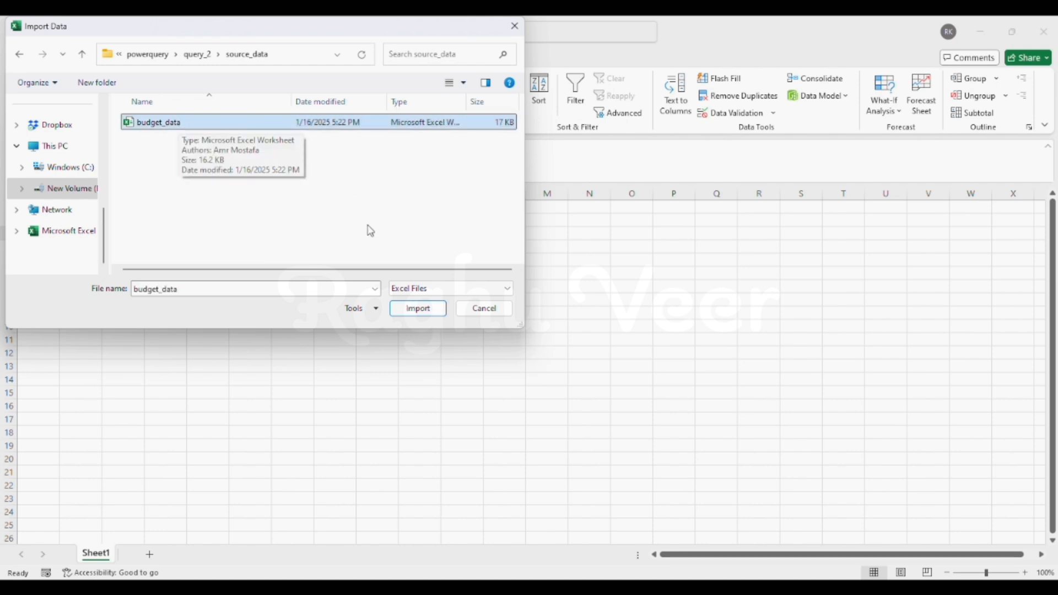
pyautogui.click(417, 314)
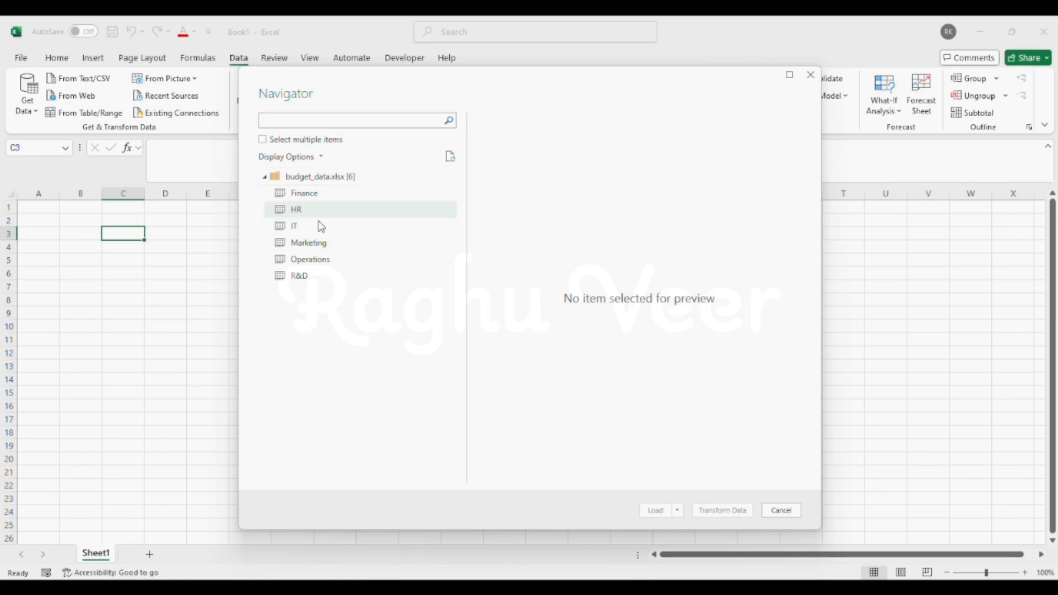
# - Preview the department sheets of budget_data.xlsx and open the R&D sheet for transformation in Power Query Editor
pyautogui.click(341, 276)
pyautogui.click(312, 193)
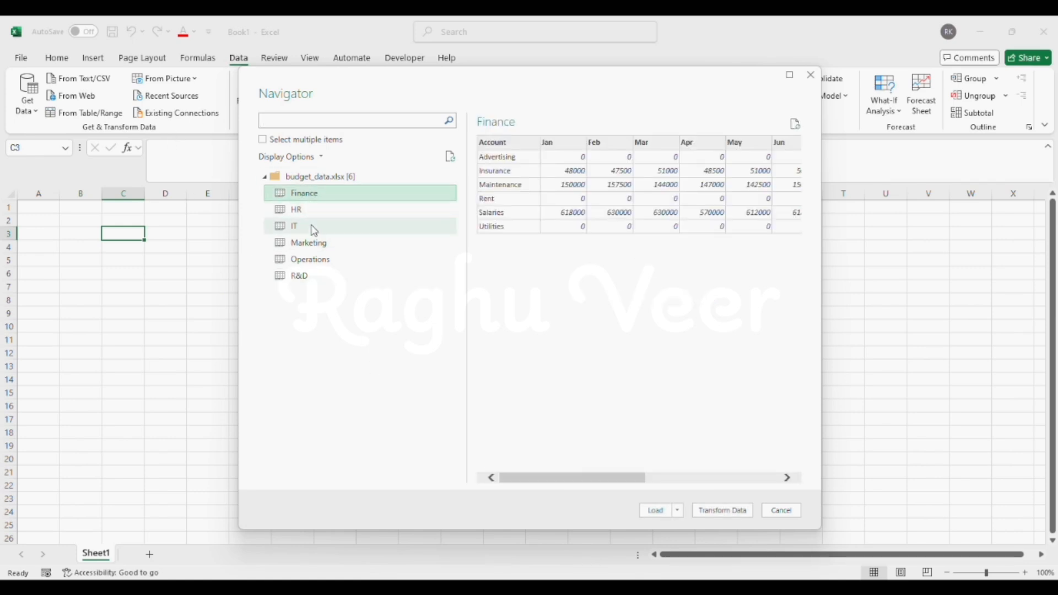
pyautogui.click(316, 210)
pyautogui.click(318, 228)
pyautogui.click(314, 243)
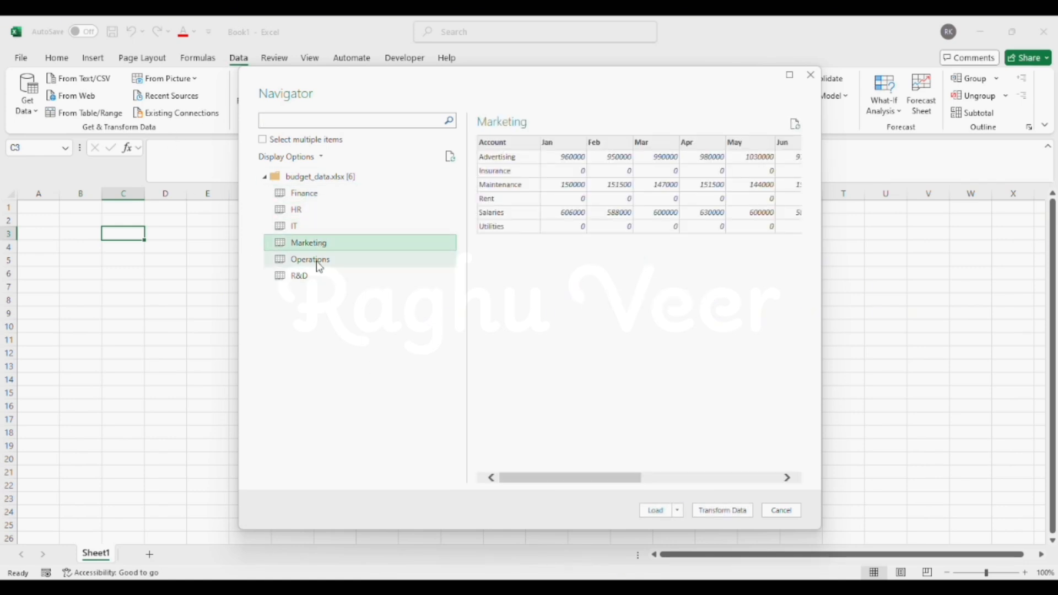
pyautogui.click(314, 260)
pyautogui.click(312, 278)
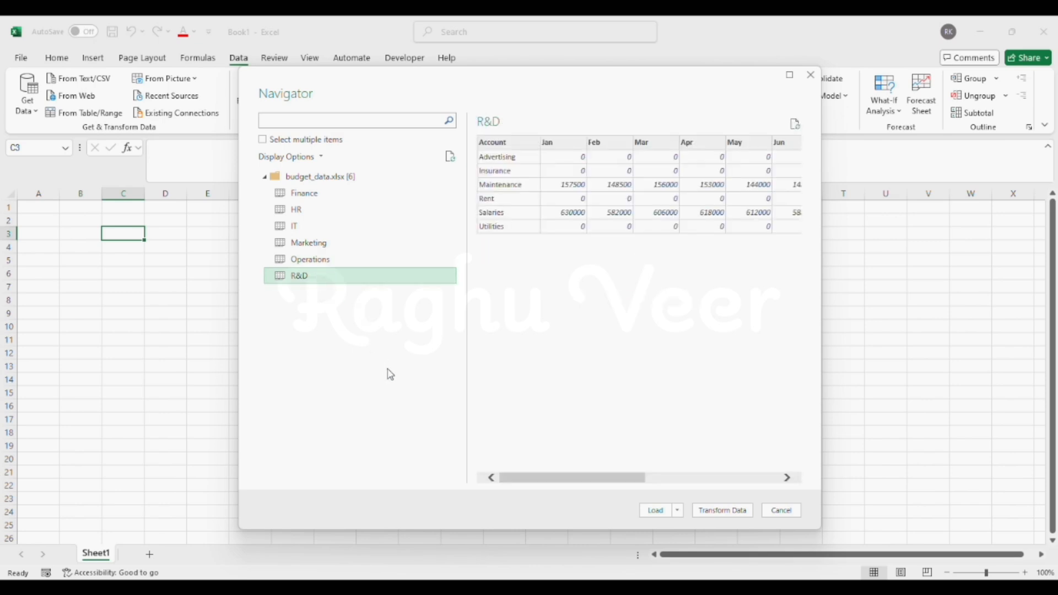
pyautogui.click(726, 510)
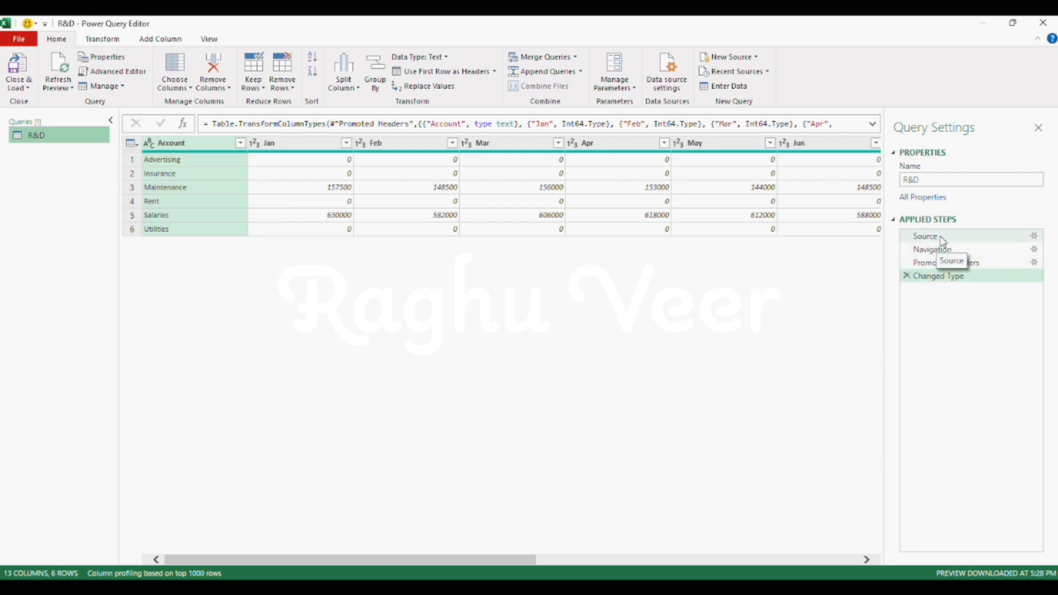
# - View the query's Source step and preview the nested tables for Operations and Marketing
pyautogui.click(943, 238)
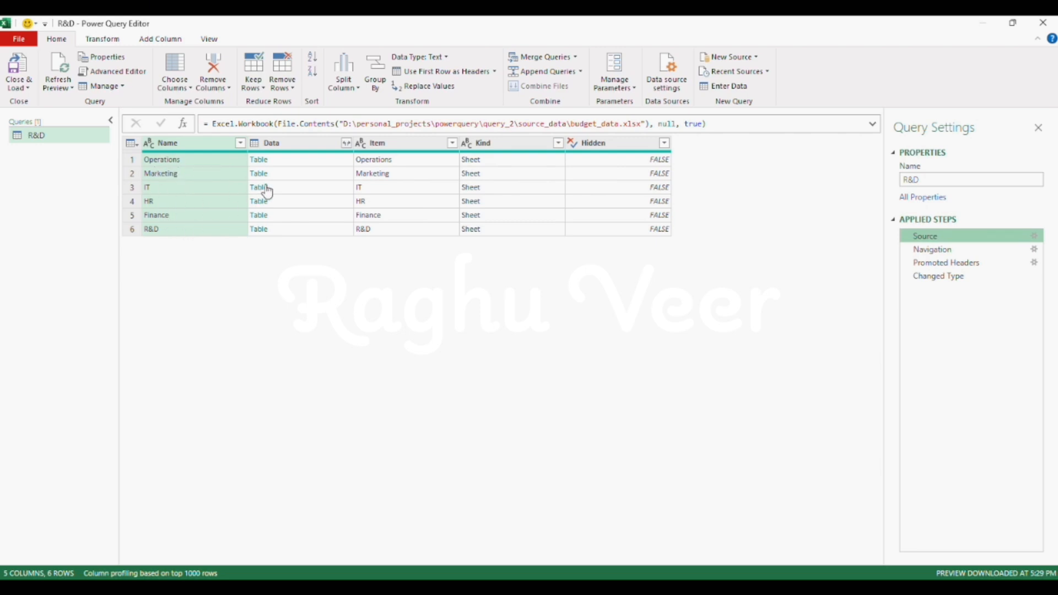
pyautogui.click(278, 164)
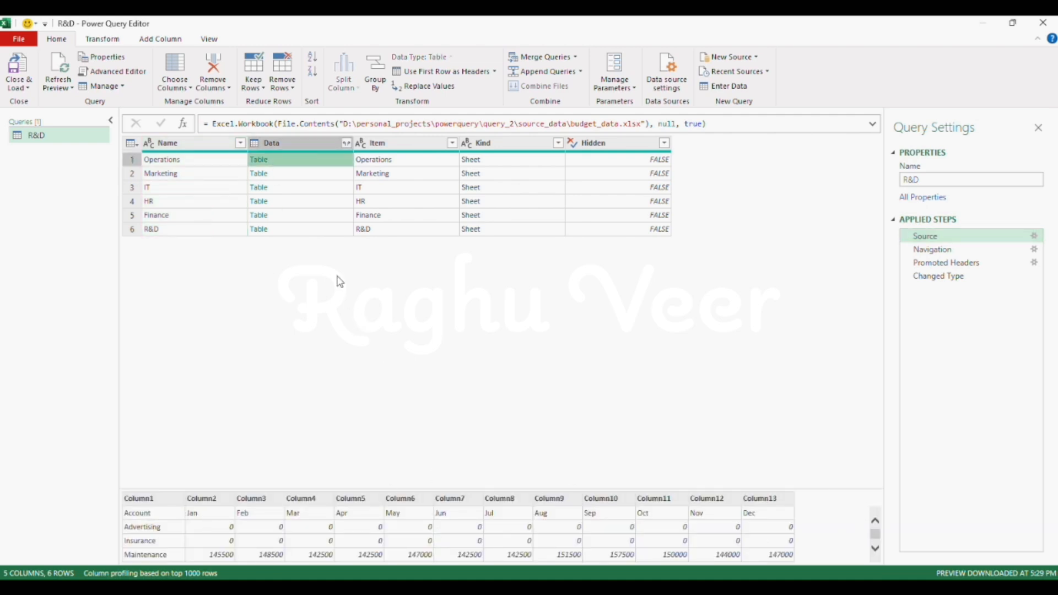
pyautogui.click(275, 174)
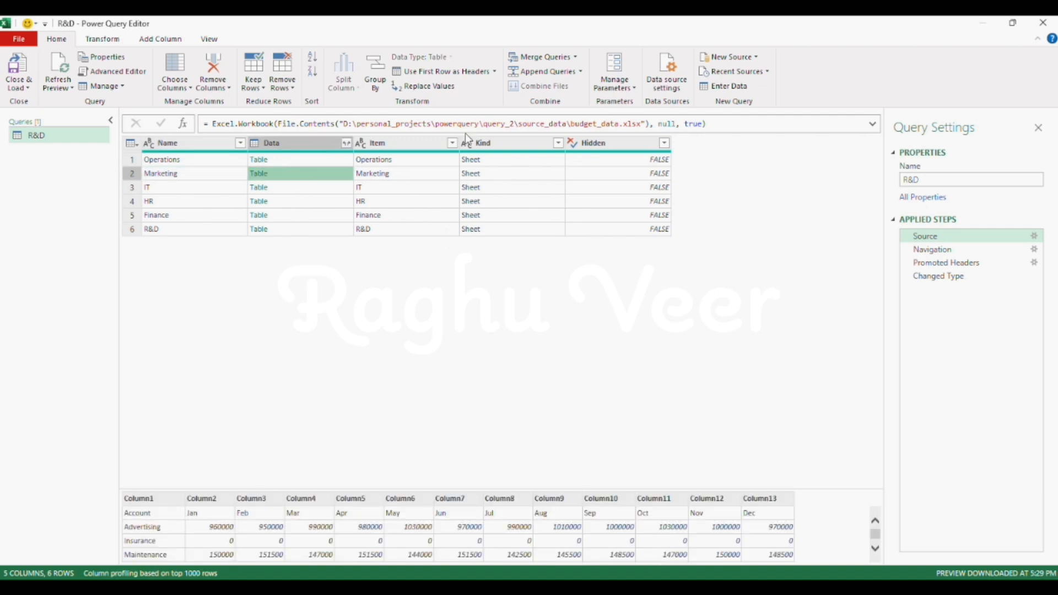
pyautogui.click(943, 350)
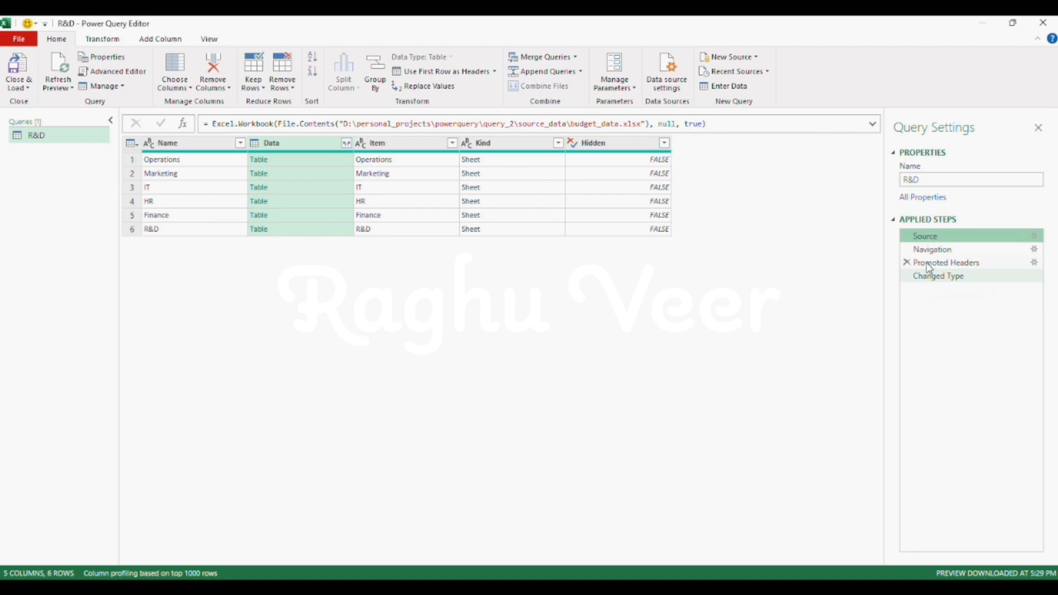
# - Delete the Changed Type, Promoted Headers and Navigation steps from the R&D query, keeping only Source
pyautogui.click(909, 250)
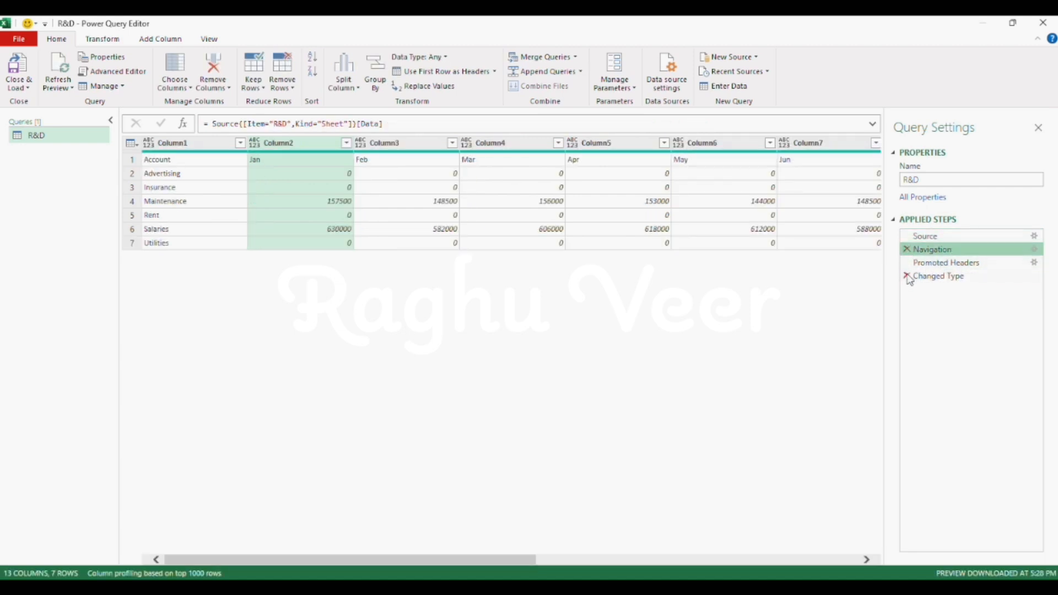
pyautogui.click(915, 278)
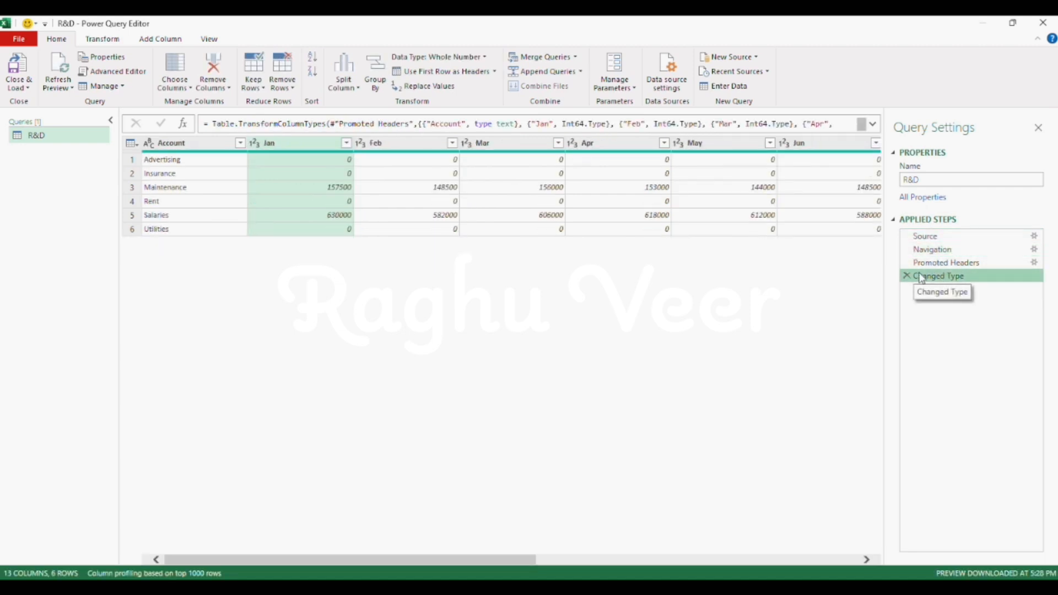
pyautogui.click(906, 276)
pyautogui.click(907, 263)
pyautogui.click(907, 250)
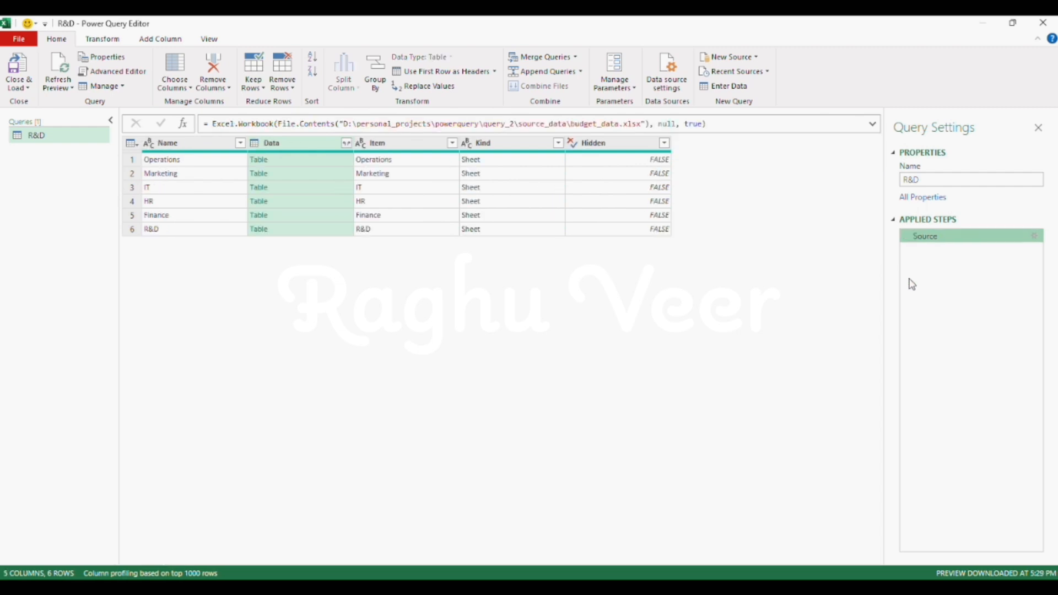
# - Remove all columns except Name and Data from the R&D query
pyautogui.click(190, 144)
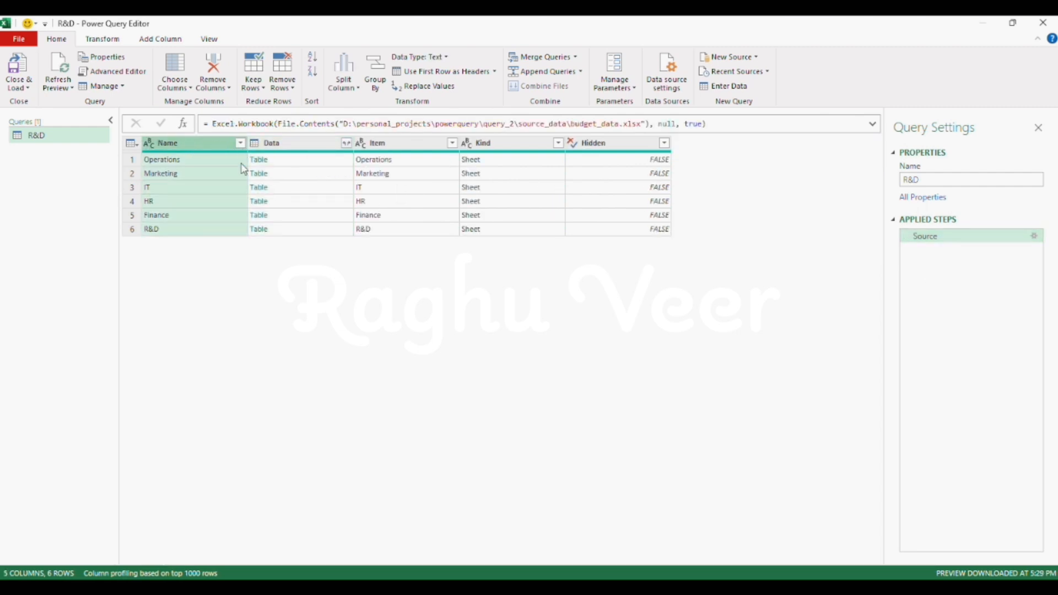
pyautogui.keyDown('ctrl'); pyautogui.click(298, 145); pyautogui.keyUp('ctrl')
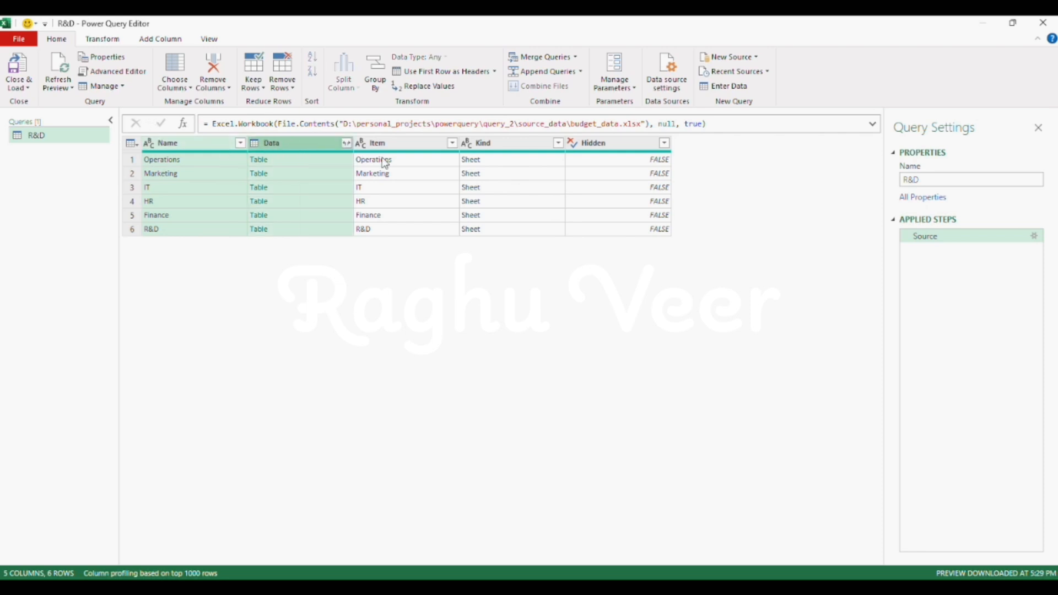
pyautogui.rightClick(311, 148)
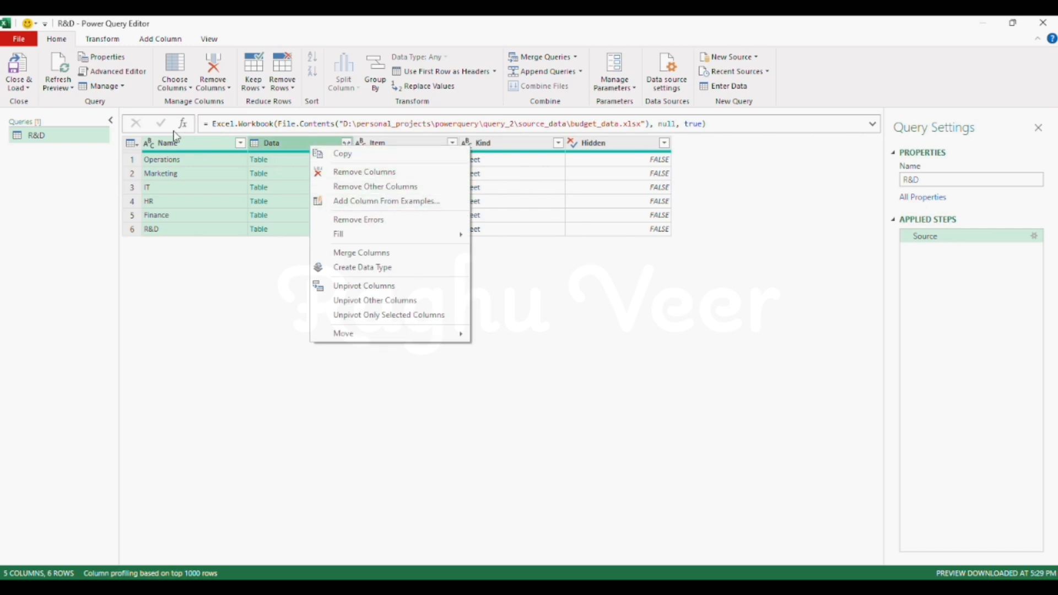
pyautogui.click(383, 187)
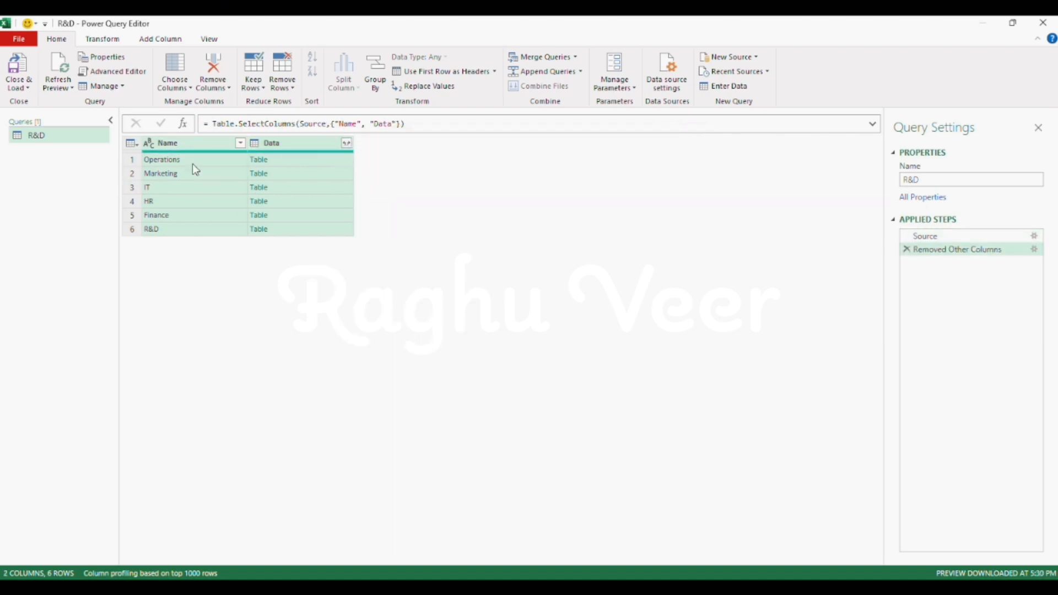
# - Expand the Data column into all of its nested columns, without using the original column name as prefix
pyautogui.click(346, 143)
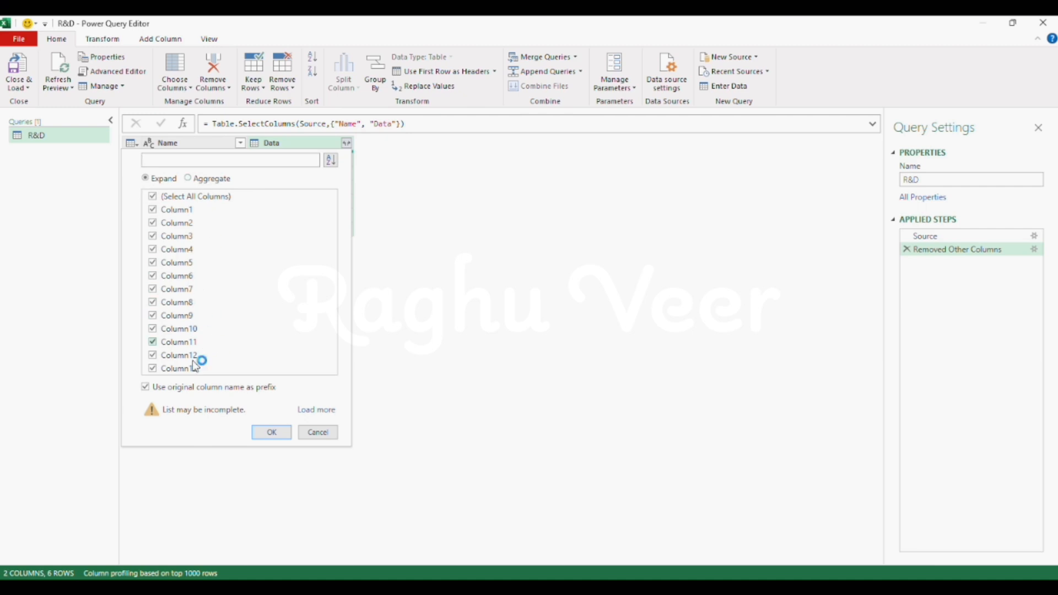
pyautogui.click(146, 388)
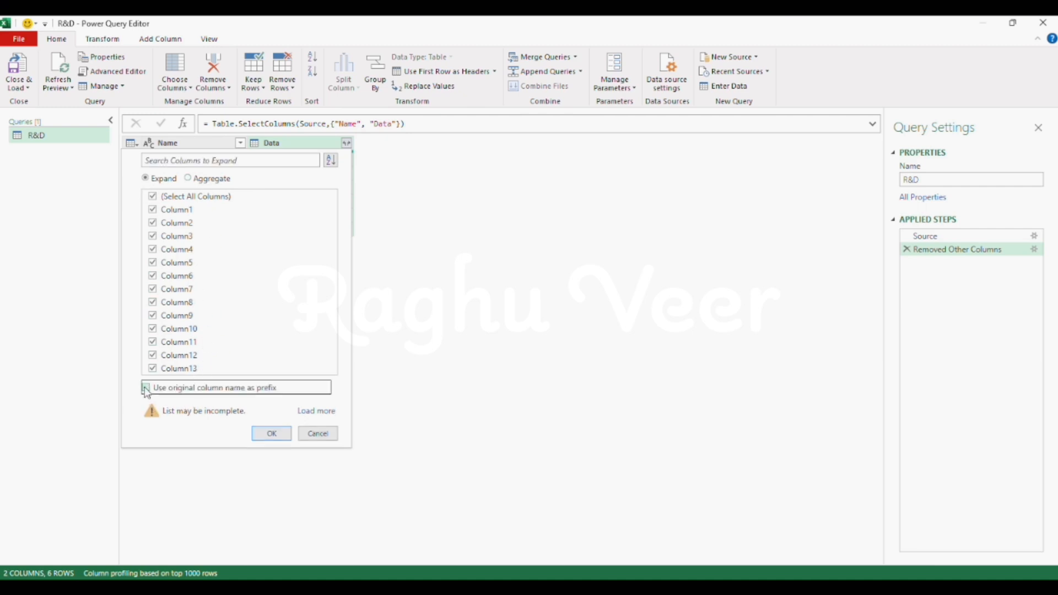
pyautogui.click(273, 434)
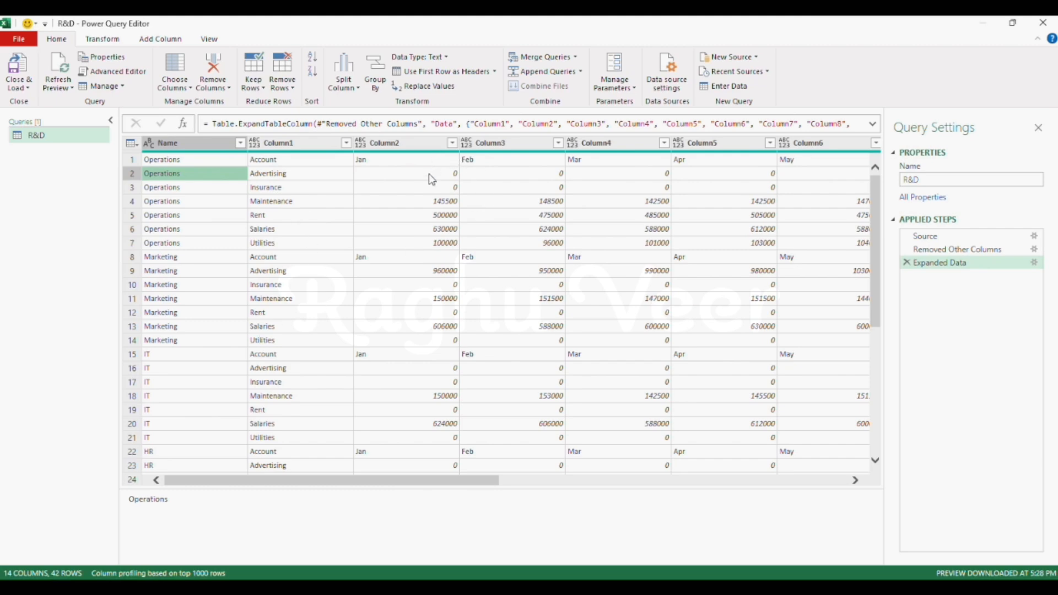
# - Examine the expanded department rows and the Account and month labels in the first row
pyautogui.scroll(-3, 188, 317)
pyautogui.scroll(3, 196, 306)
pyautogui.scroll(-7, 201, 300)
pyautogui.scroll(4, 215, 287)
pyautogui.scroll(-4, 224, 287)
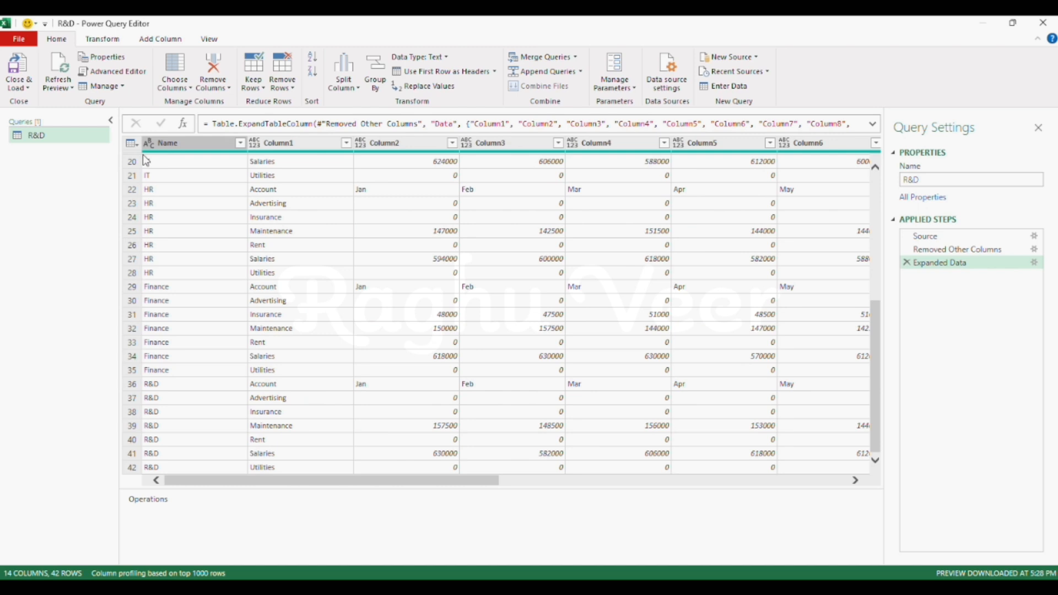
pyautogui.scroll(7, 198, 248)
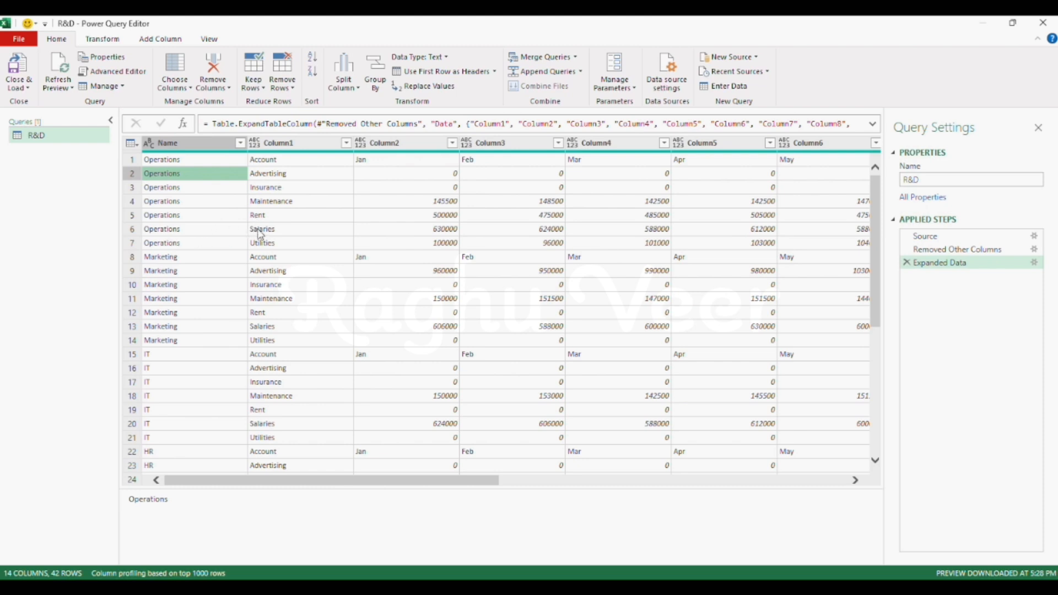
pyautogui.click(220, 165)
pyautogui.click(314, 164)
pyautogui.click(373, 161)
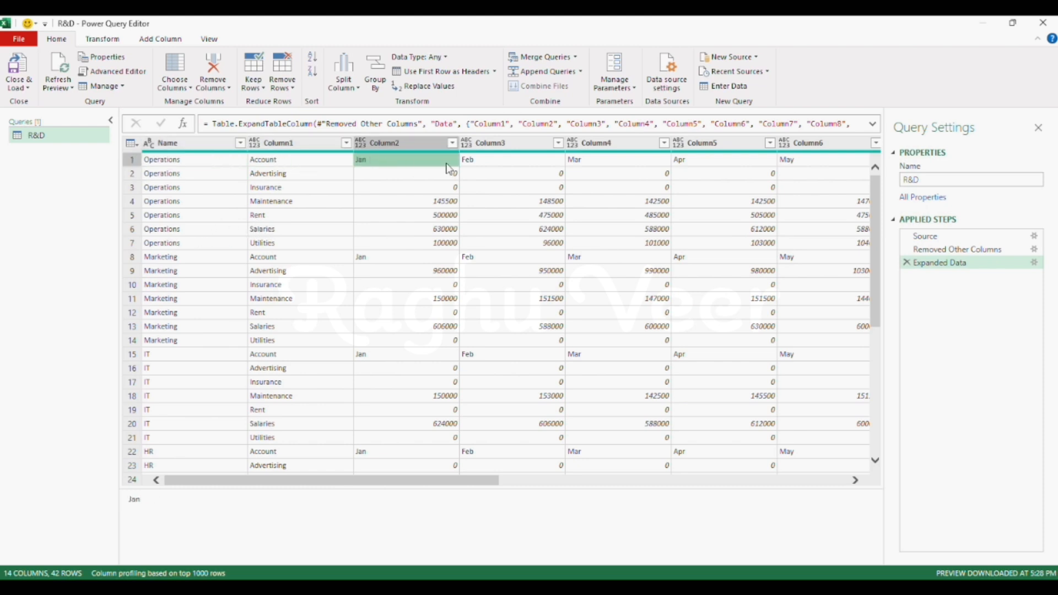
pyautogui.click(507, 162)
pyautogui.click(661, 165)
pyautogui.click(733, 165)
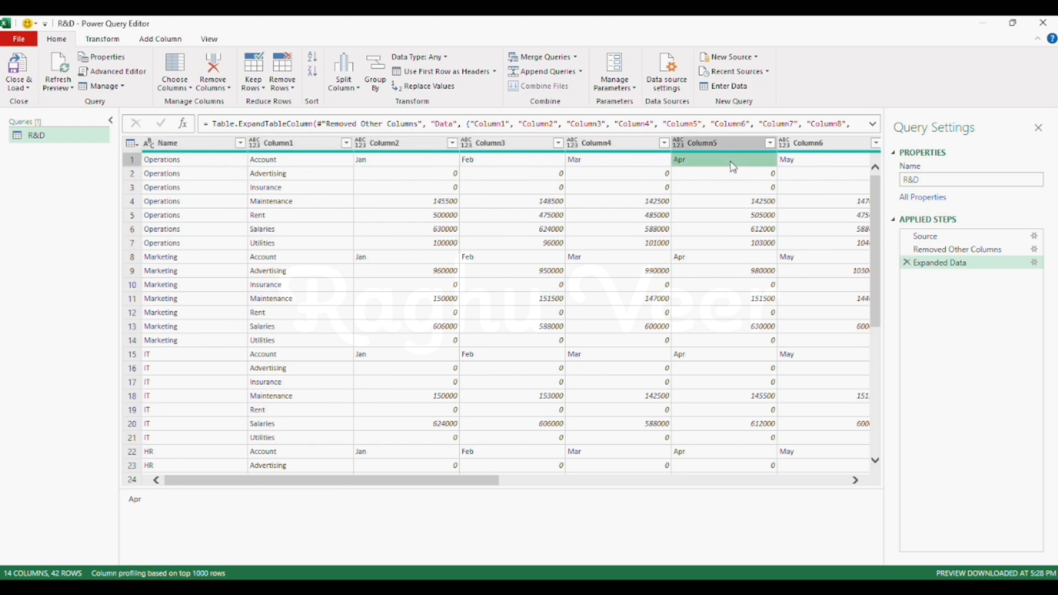
pyautogui.click(802, 165)
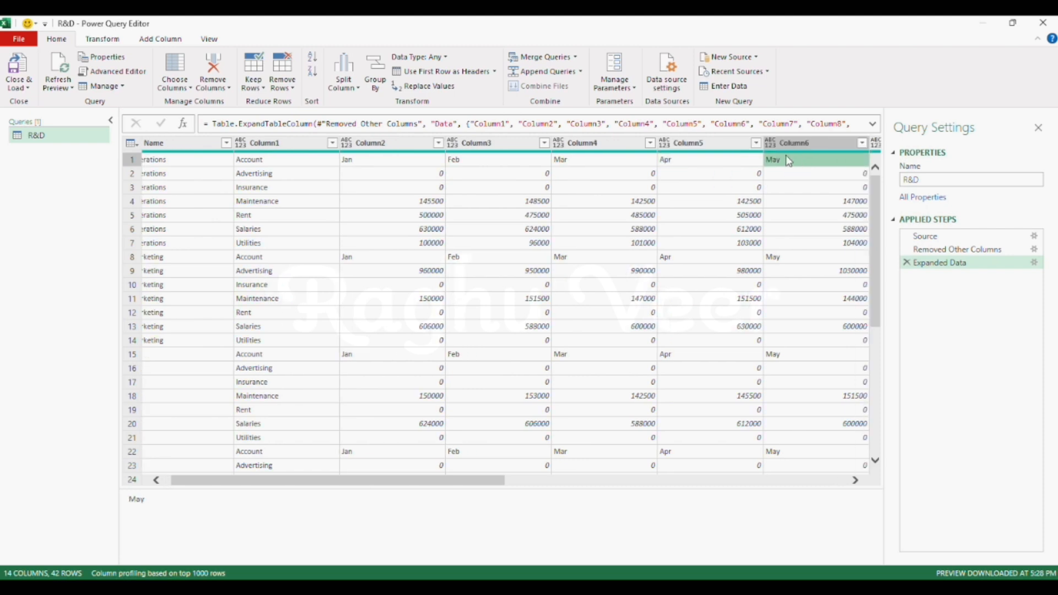
# - Use the first row, containing Account and the month names, as the table's headers
pyautogui.click(132, 160)
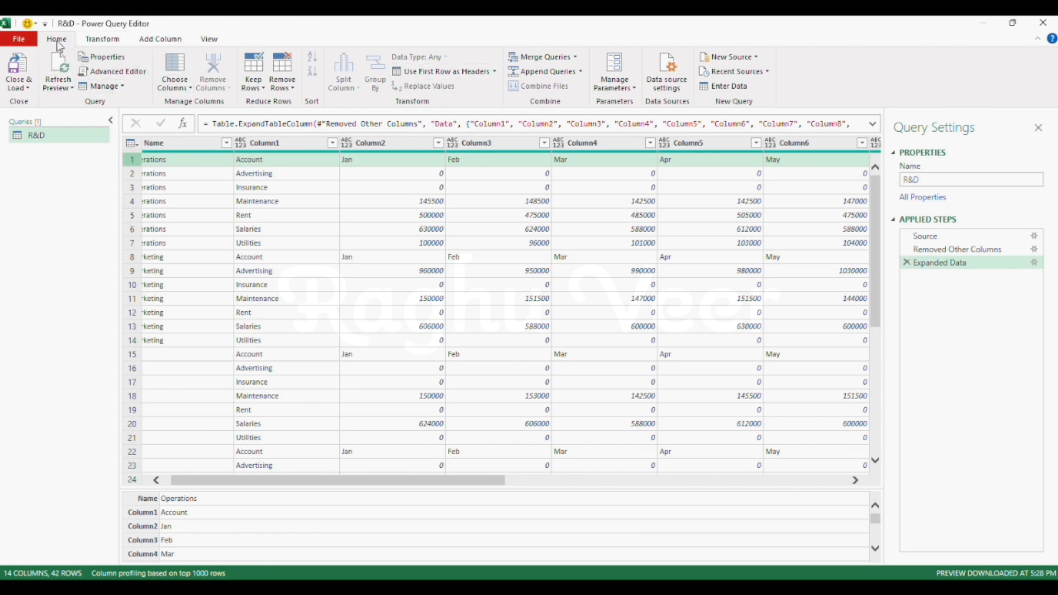
pyautogui.click(495, 71)
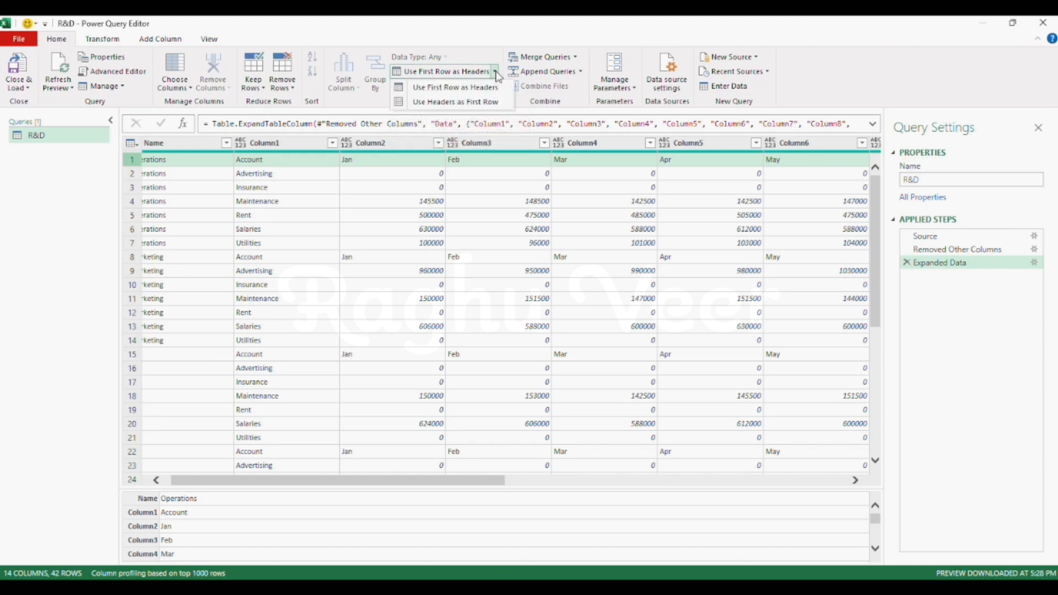
pyautogui.click(479, 89)
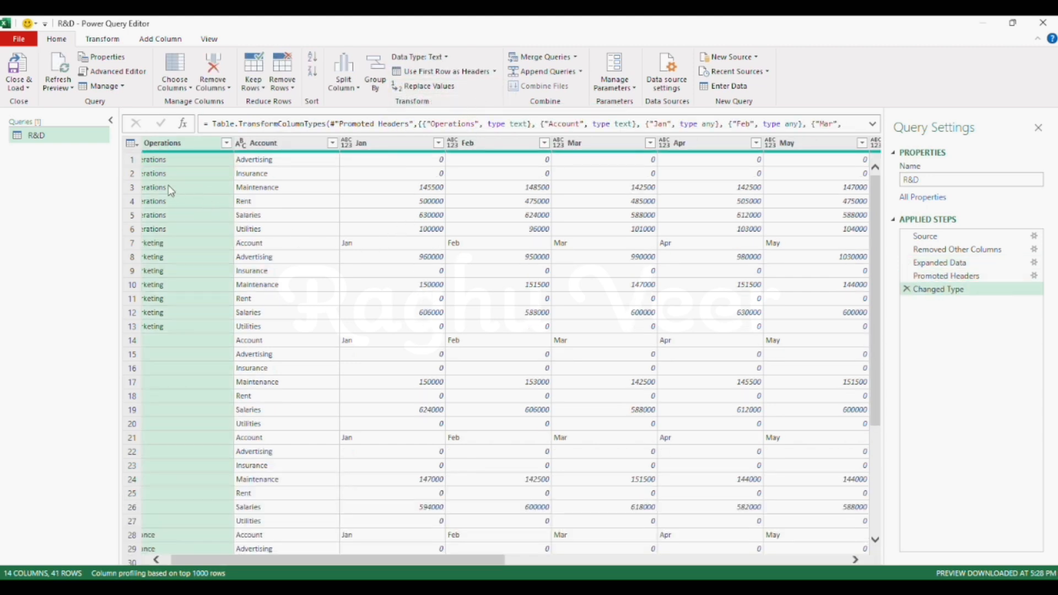
pyautogui.moveTo(423, 560); pyautogui.dragTo(308, 558)
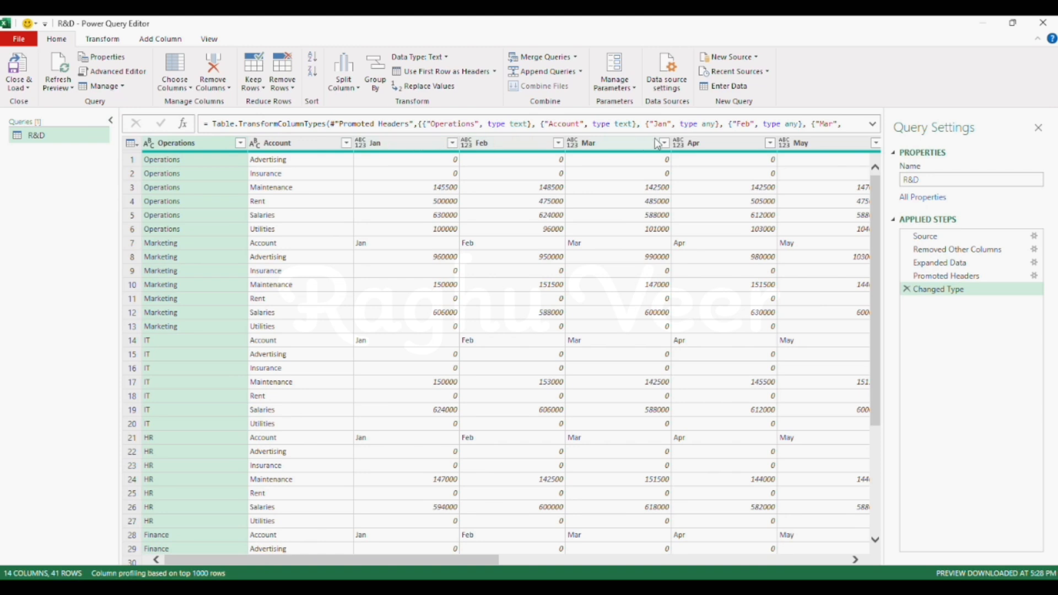
# - Rename the Operations column to Department
pyautogui.rightClick(179, 143)
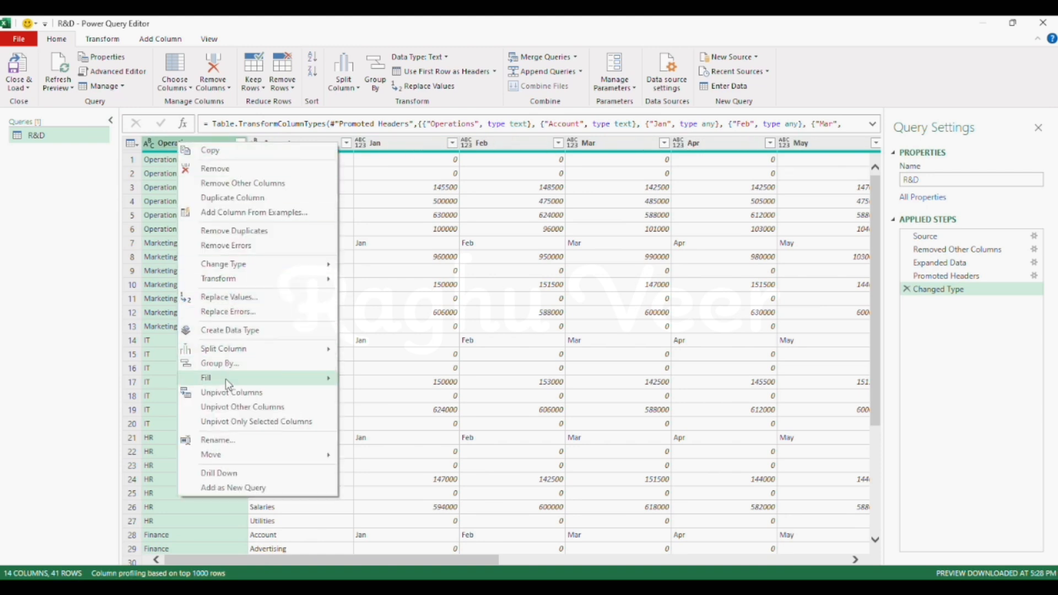
pyautogui.click(214, 439)
pyautogui.write('Department')
pyautogui.click(425, 156)
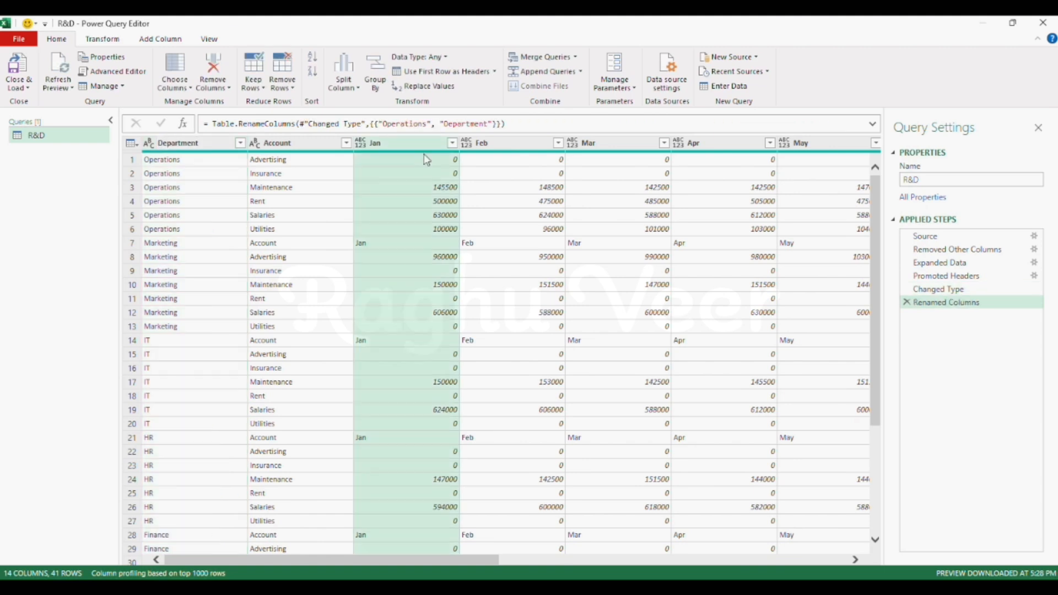
# - Filter out the repeated header rows by excluding the value Jan from the Jan column
pyautogui.click(380, 244)
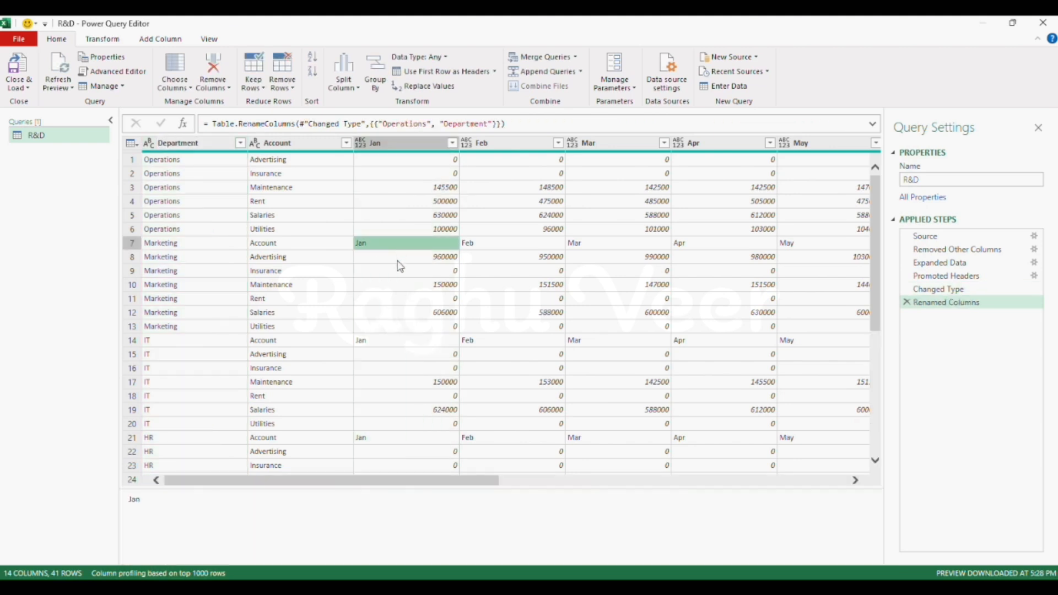
pyautogui.click(380, 329)
pyautogui.click(512, 340)
pyautogui.click(483, 231)
pyautogui.click(473, 244)
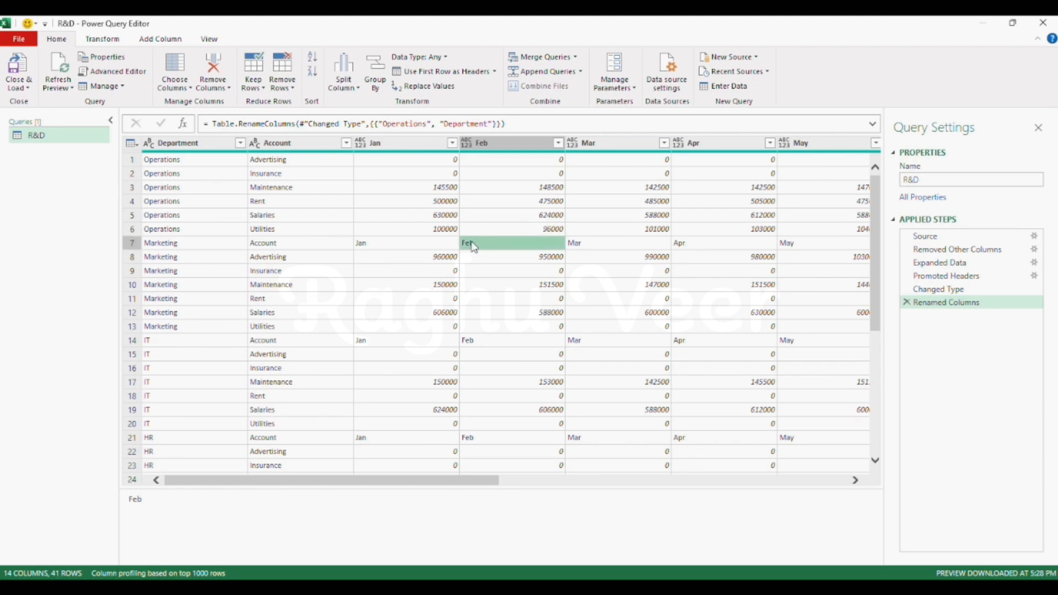
pyautogui.click(408, 247)
pyautogui.click(361, 143)
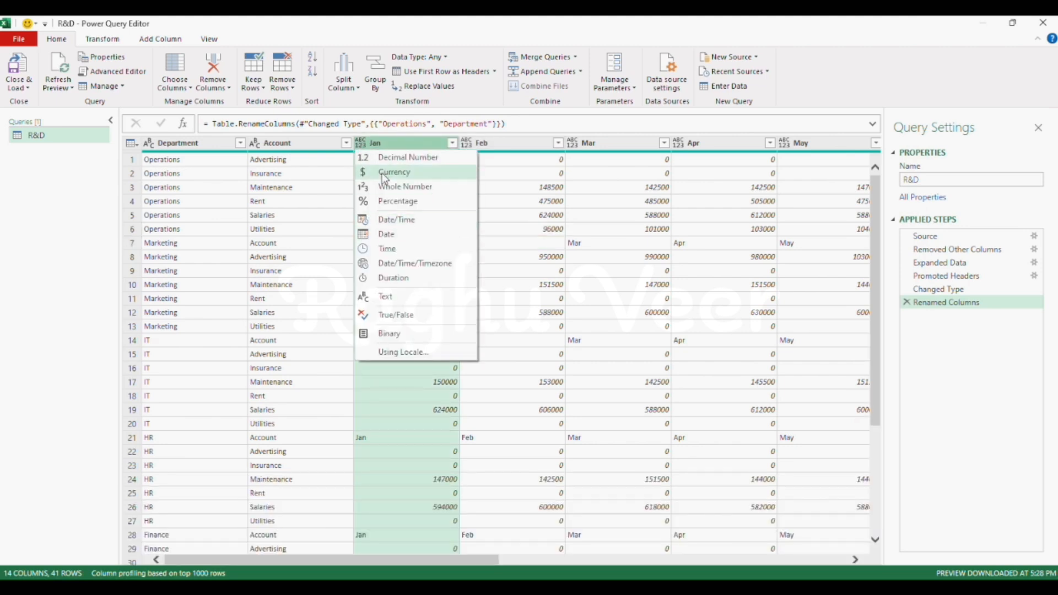
pyautogui.click(452, 143)
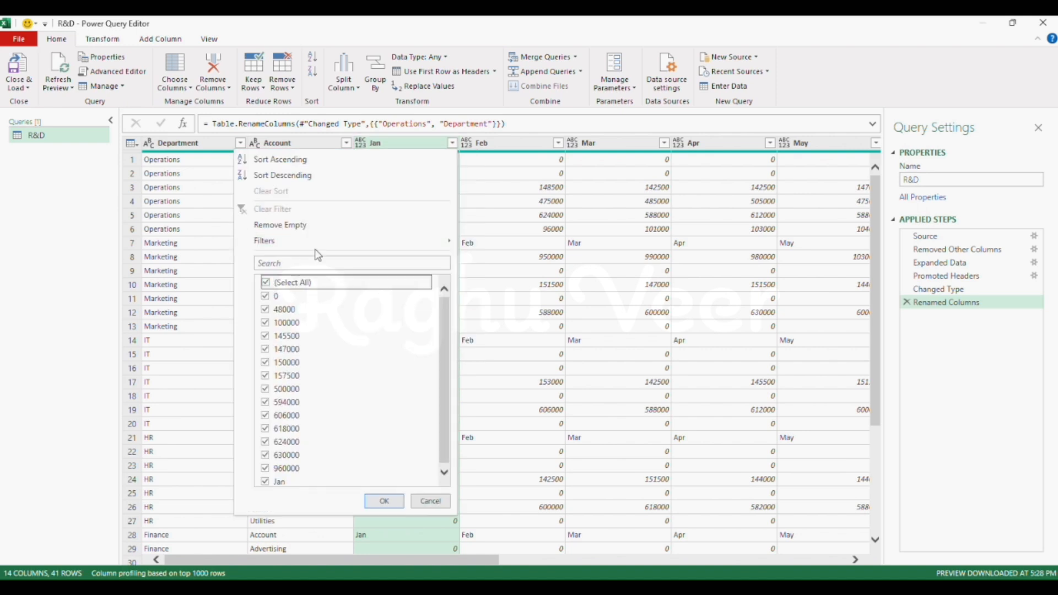
pyautogui.click(265, 480)
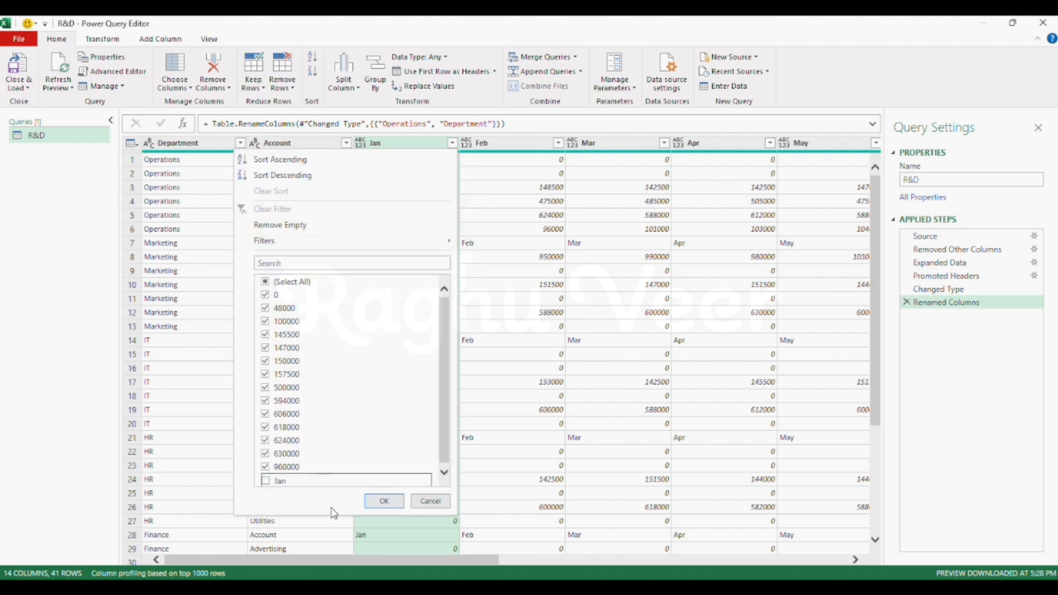
pyautogui.click(380, 502)
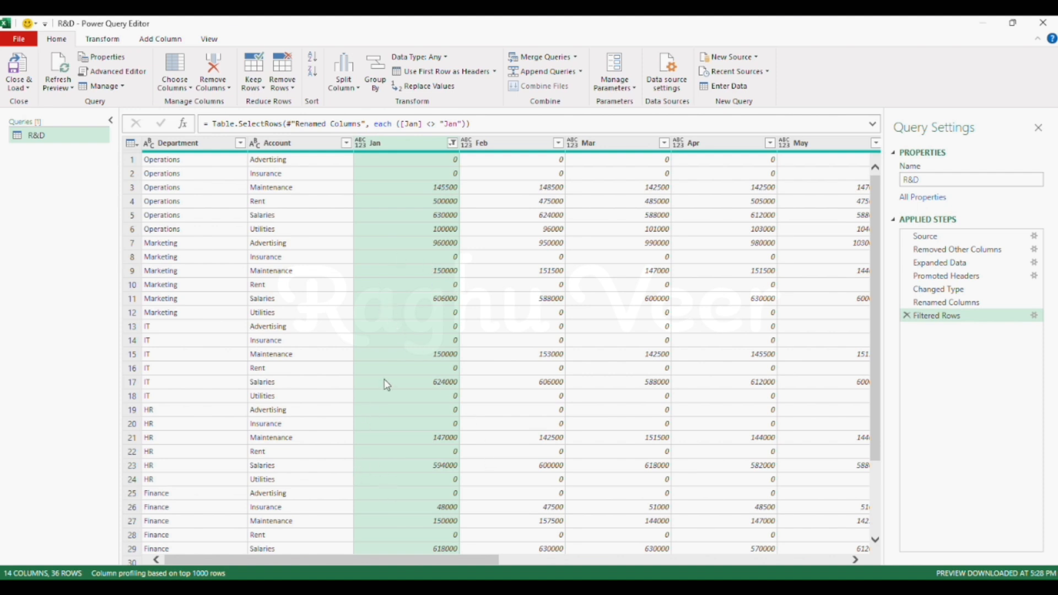
# - Change the data type of the month columns Jan through Dec to Decimal Number
pyautogui.hotkey('shift', 'Right')
pyautogui.hotkey('shift', 'Right')
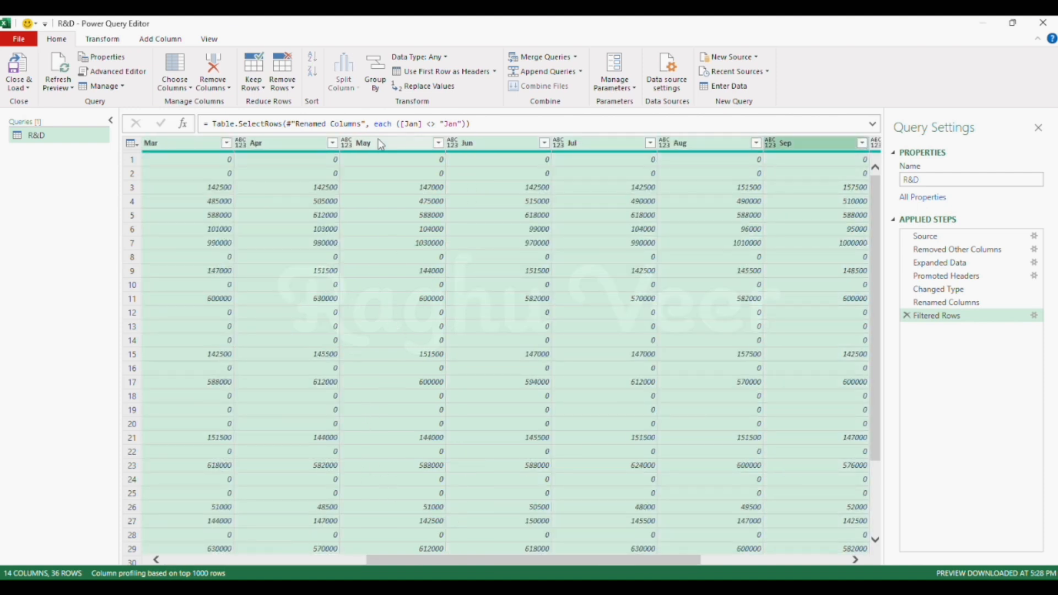
pyautogui.hotkey('shift', 'Right')
pyautogui.hotkey('shift', 'Right')
pyautogui.hotkey('shift', 'Right')
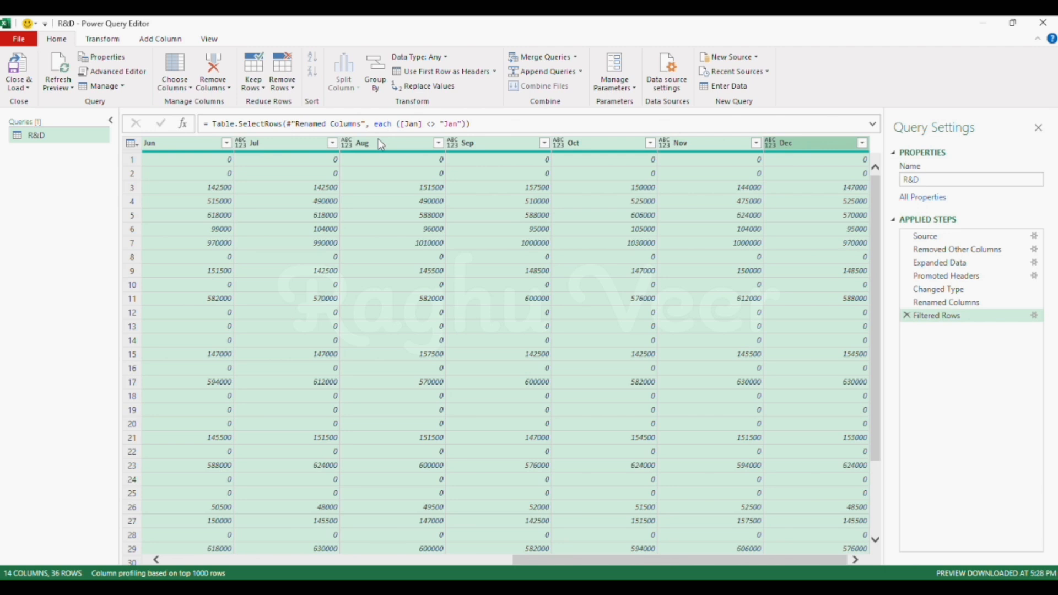
pyautogui.click(770, 143)
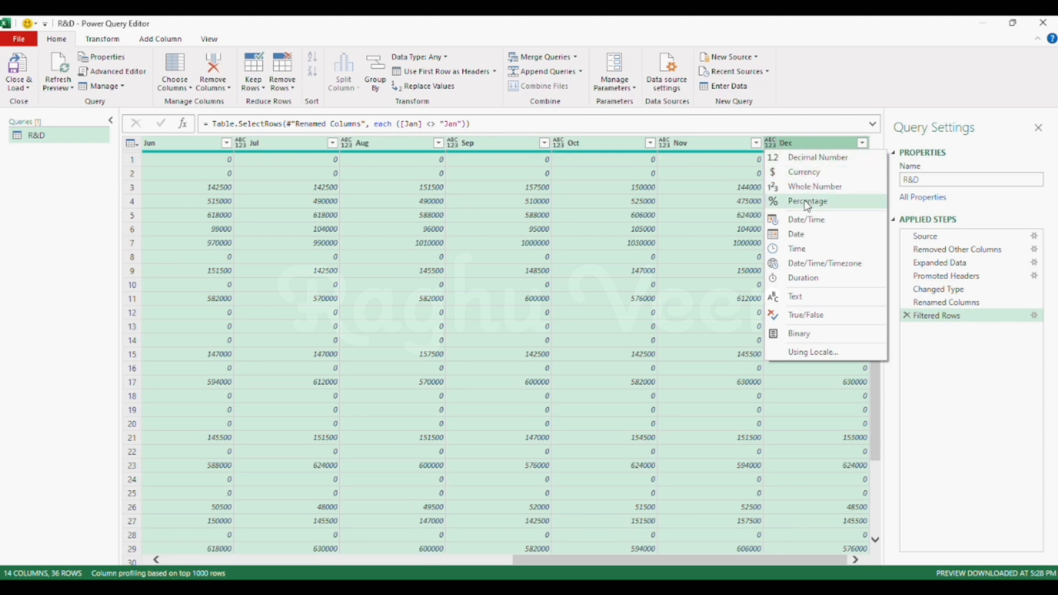
pyautogui.click(812, 158)
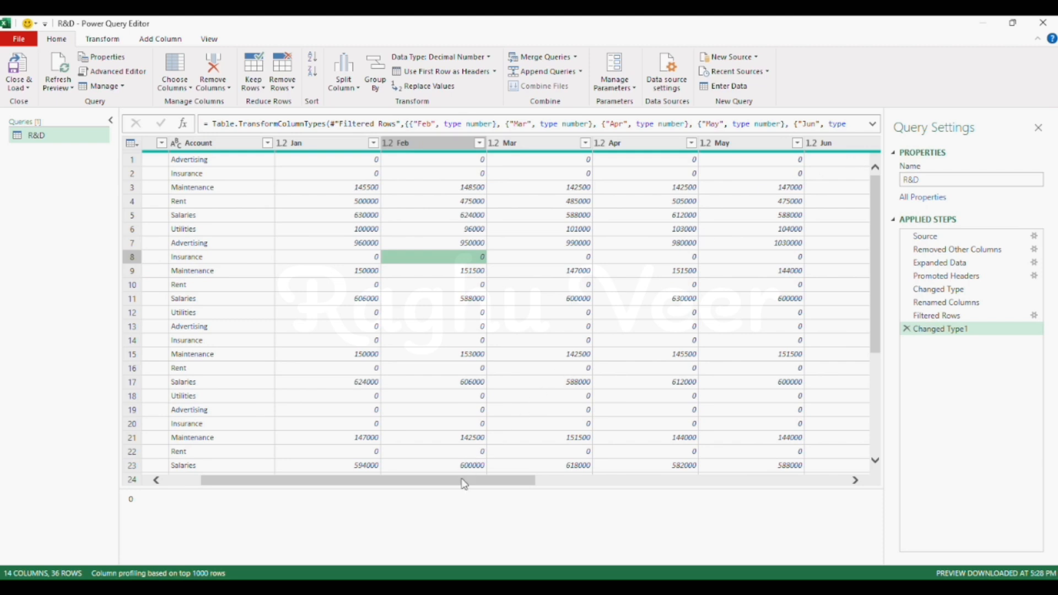
pyautogui.moveTo(463, 481); pyautogui.dragTo(154, 360)
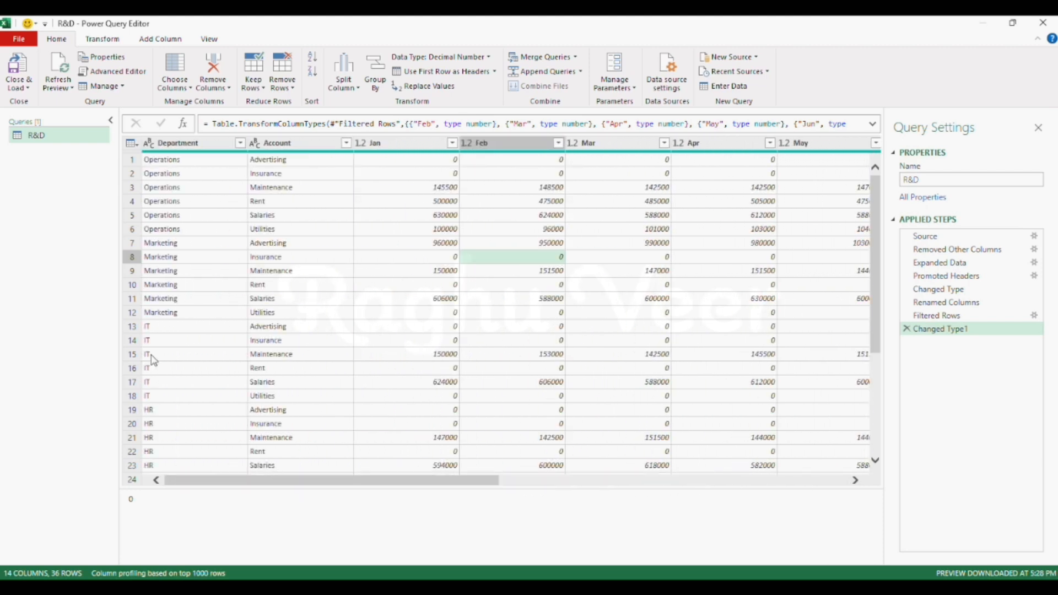
# - Close the editor and load the query as a table into the existing worksheet at cell B3 of Sheet1
pyautogui.click(33, 89)
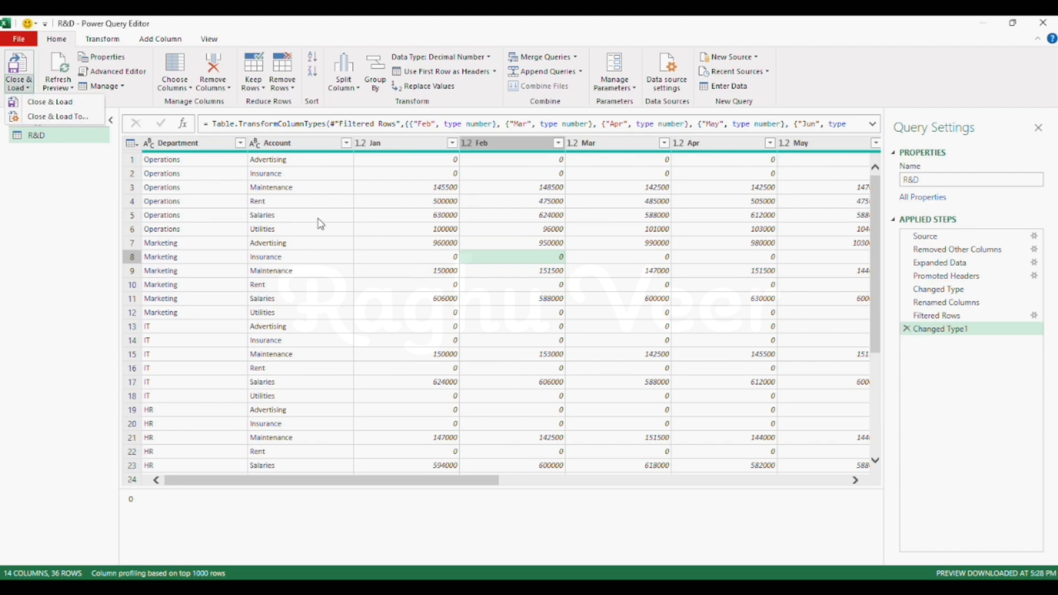
pyautogui.click(69, 116)
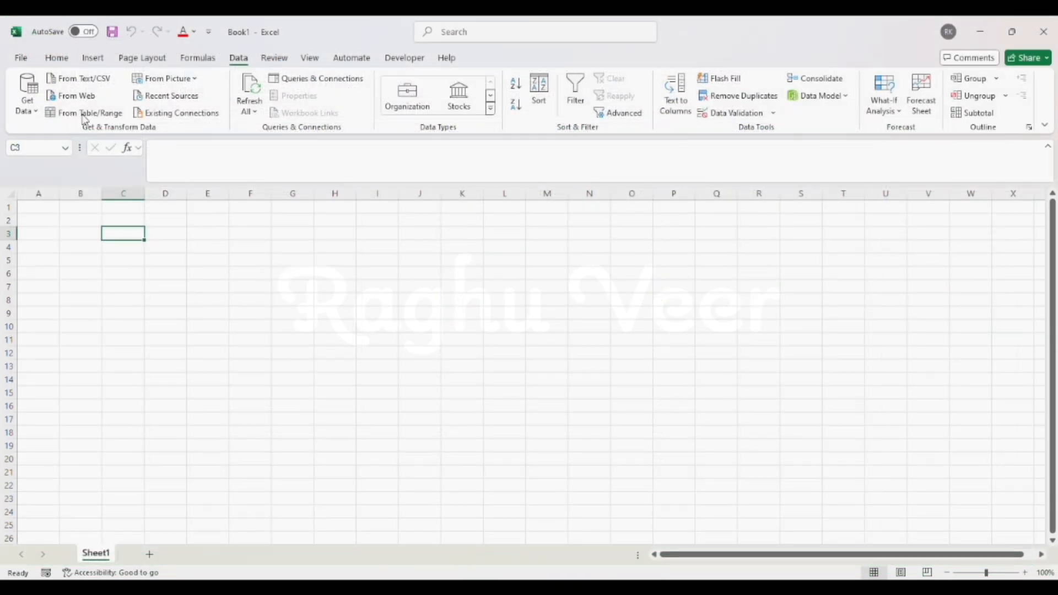
pyautogui.click(199, 319)
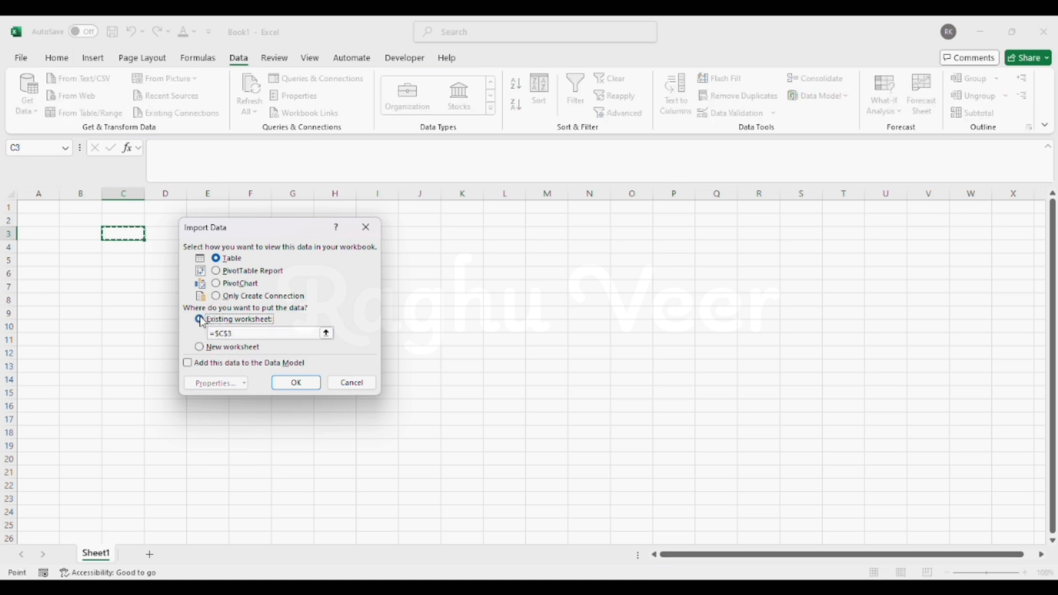
pyautogui.click(81, 233)
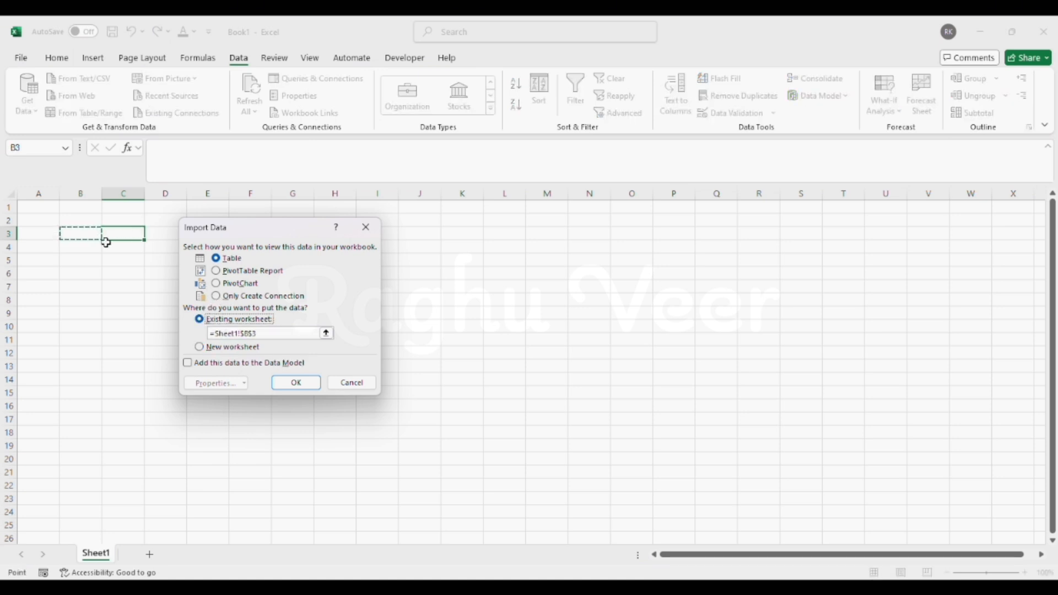
pyautogui.click(296, 383)
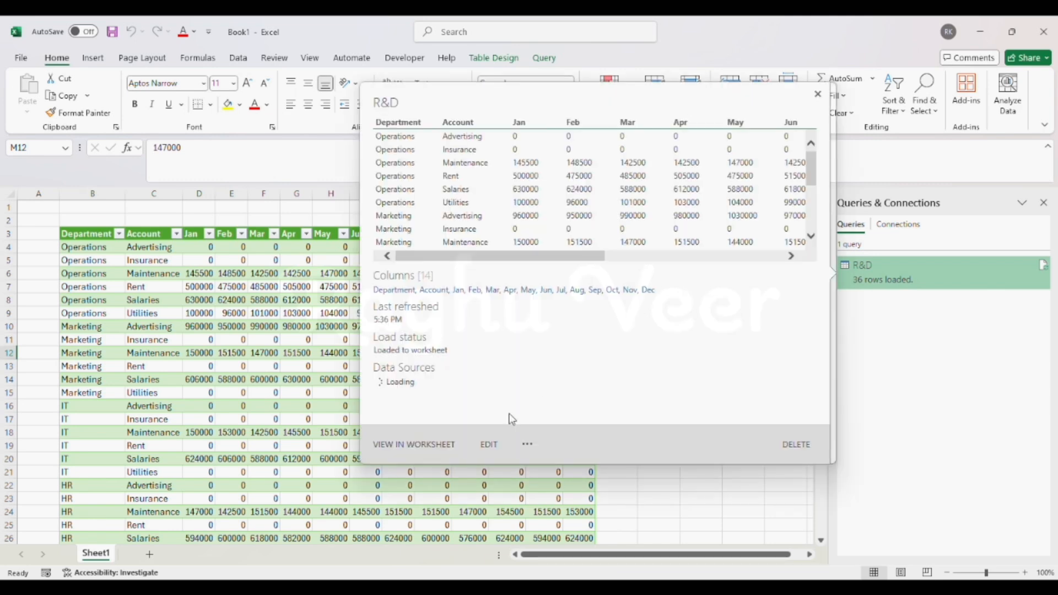
# - Open the R&D query in the Power Query Editor and rename it Budget
pyautogui.click(488, 444)
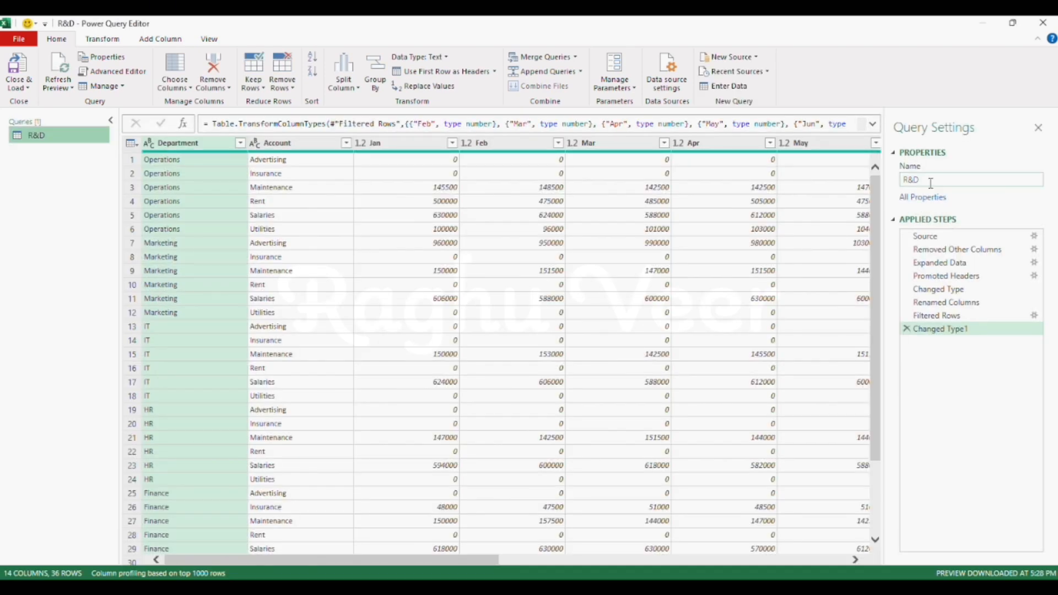
pyautogui.click(930, 180)
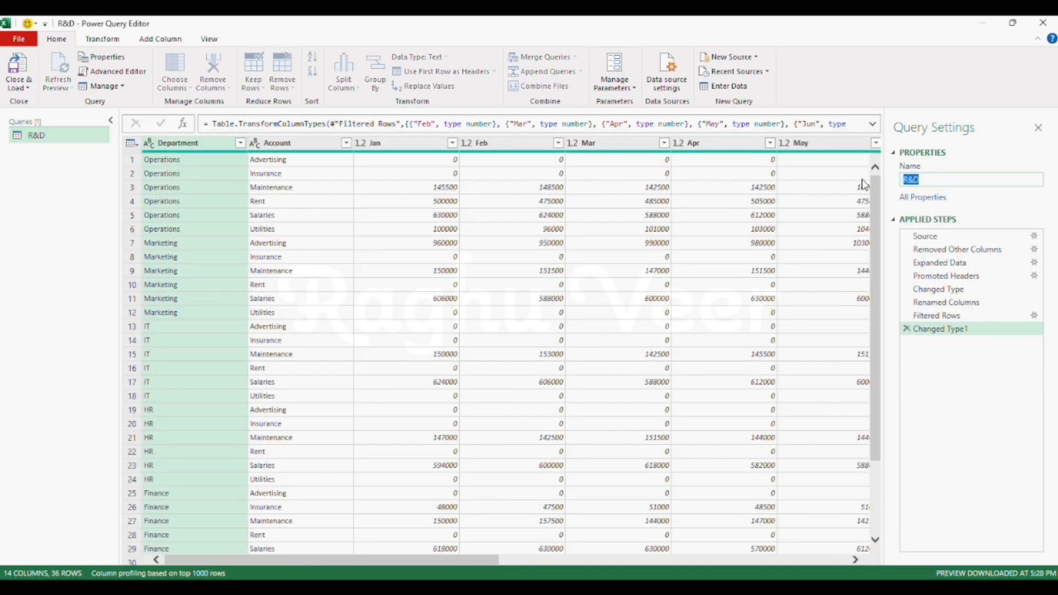
pyautogui.write('Budget')
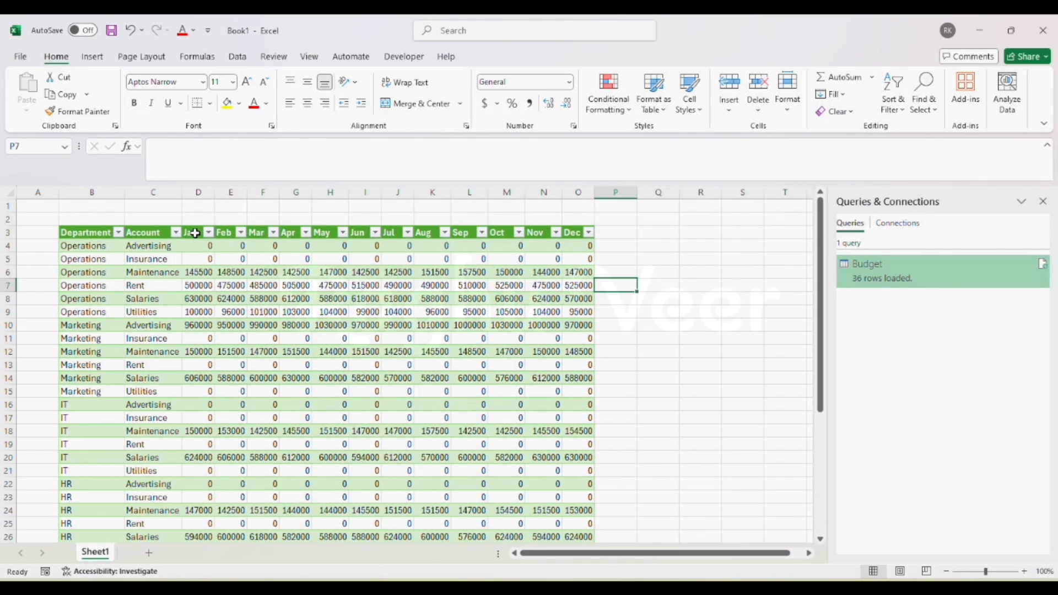
pyautogui.moveTo(195, 234); pyautogui.dragTo(585, 231)
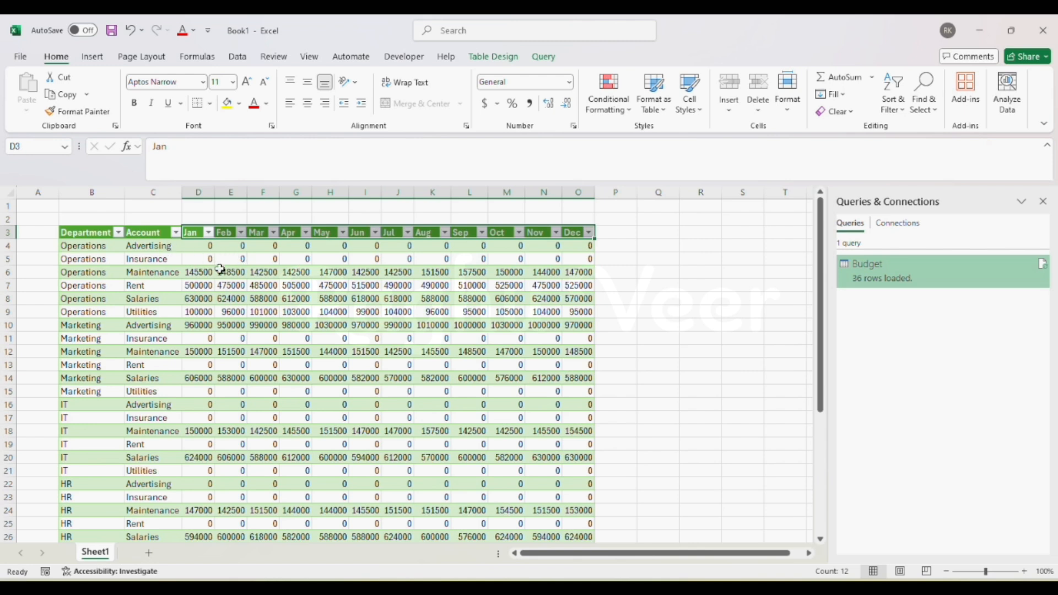
pyautogui.click(402, 298)
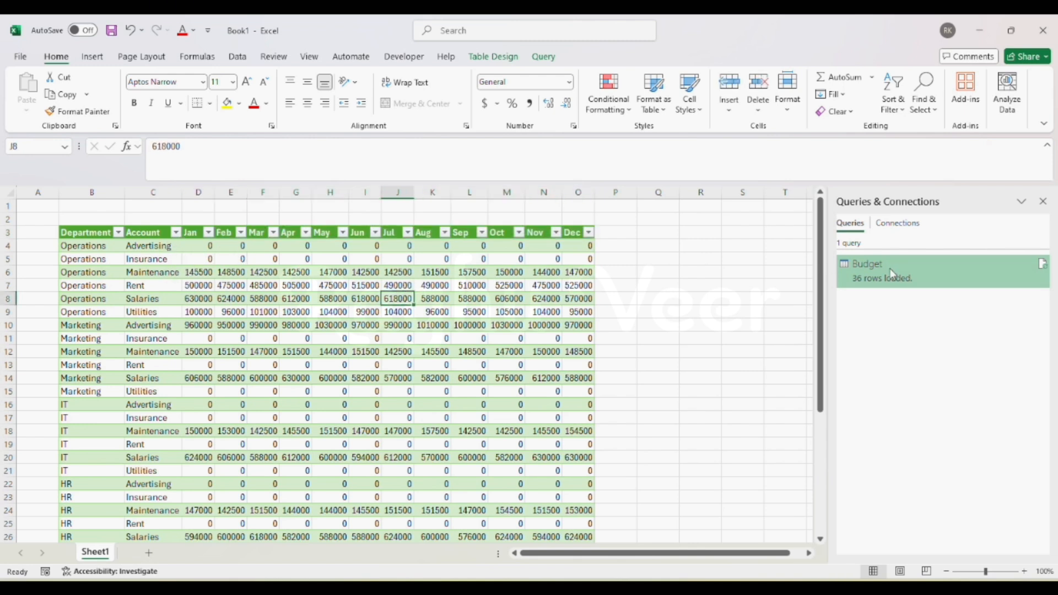
# - Reopen the Budget query for editing and unpivot all columns other than Department and Account
pyautogui.moveTo(884, 264)
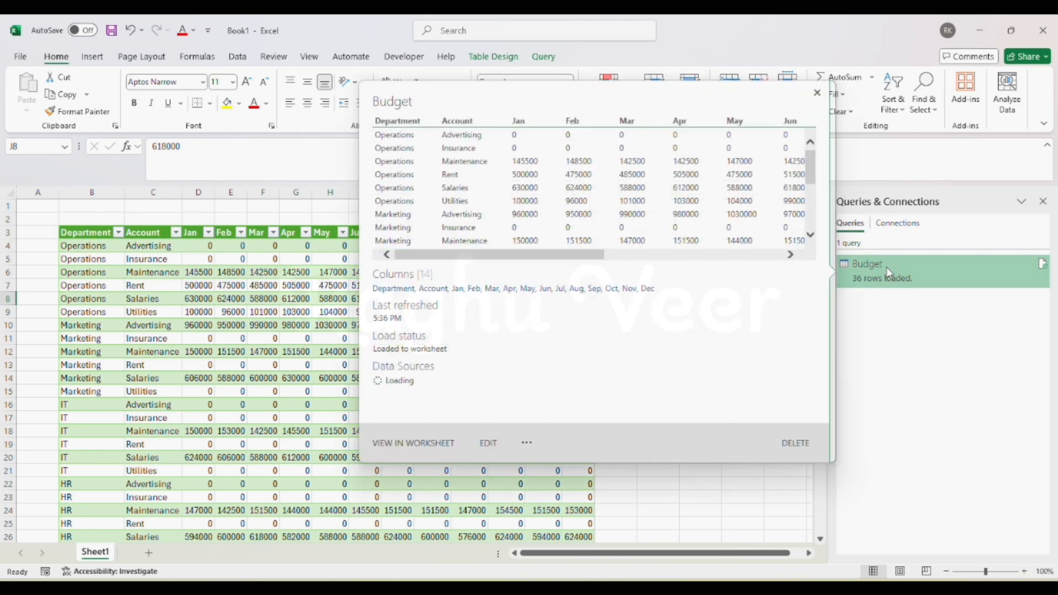
pyautogui.click(488, 443)
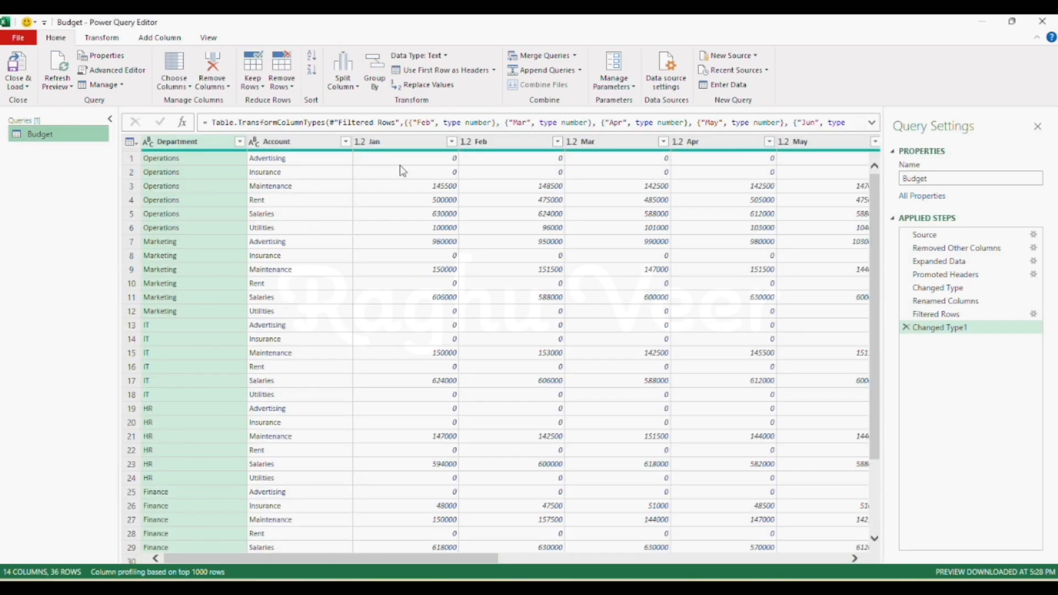
pyautogui.click(291, 143)
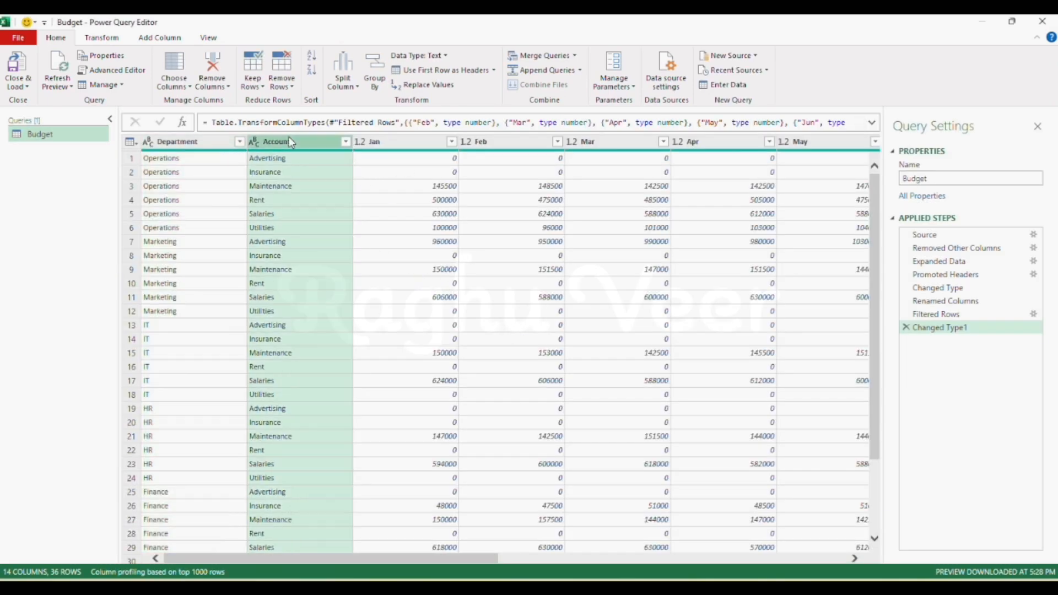
pyautogui.click(187, 144)
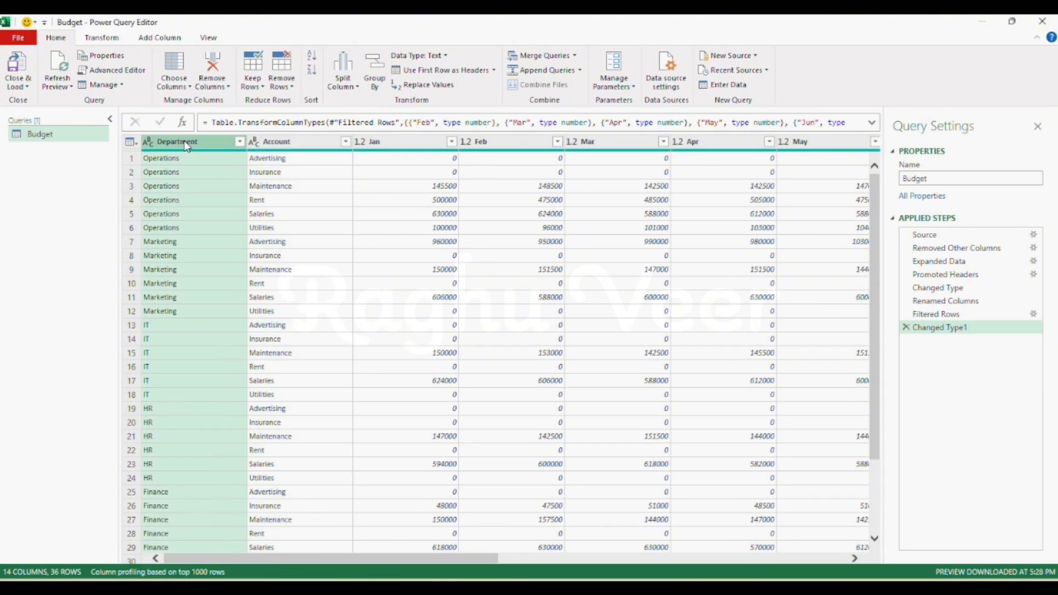
pyautogui.keyDown('ctrl'); pyautogui.click(286, 145); pyautogui.keyUp('ctrl')
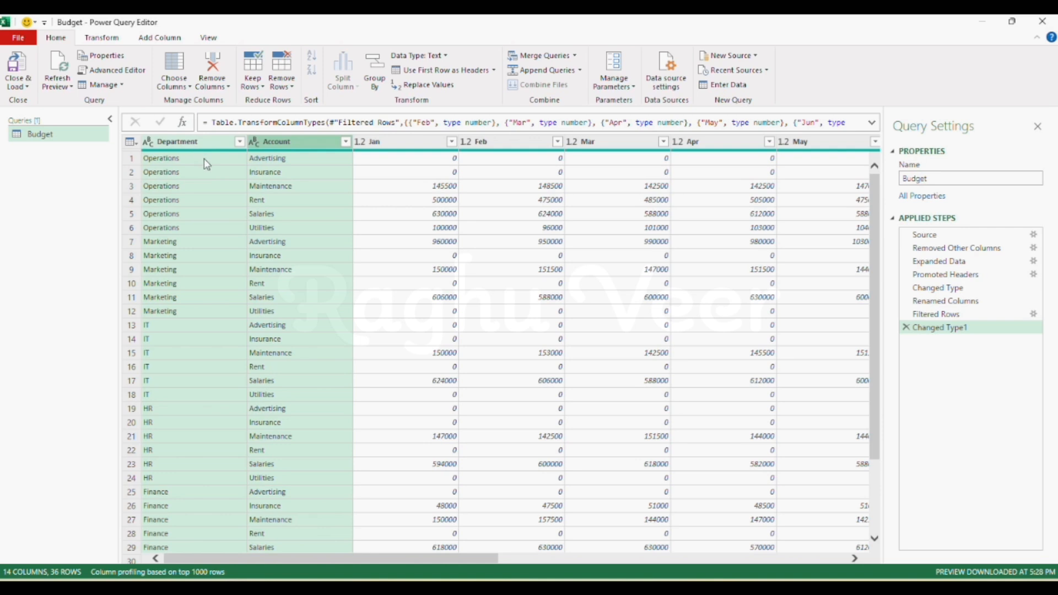
pyautogui.click(97, 39)
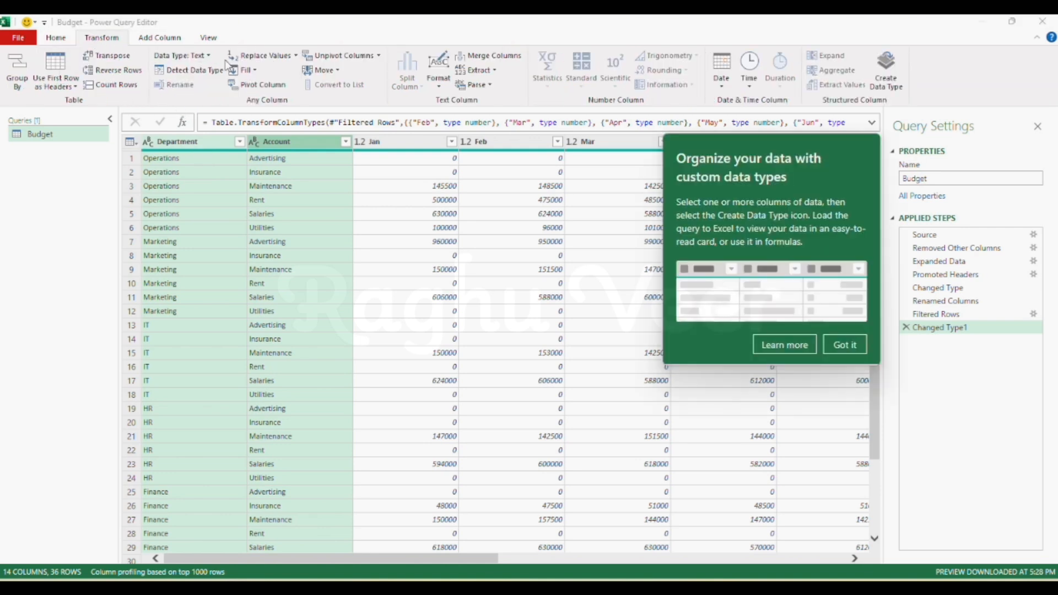
pyautogui.click(378, 55)
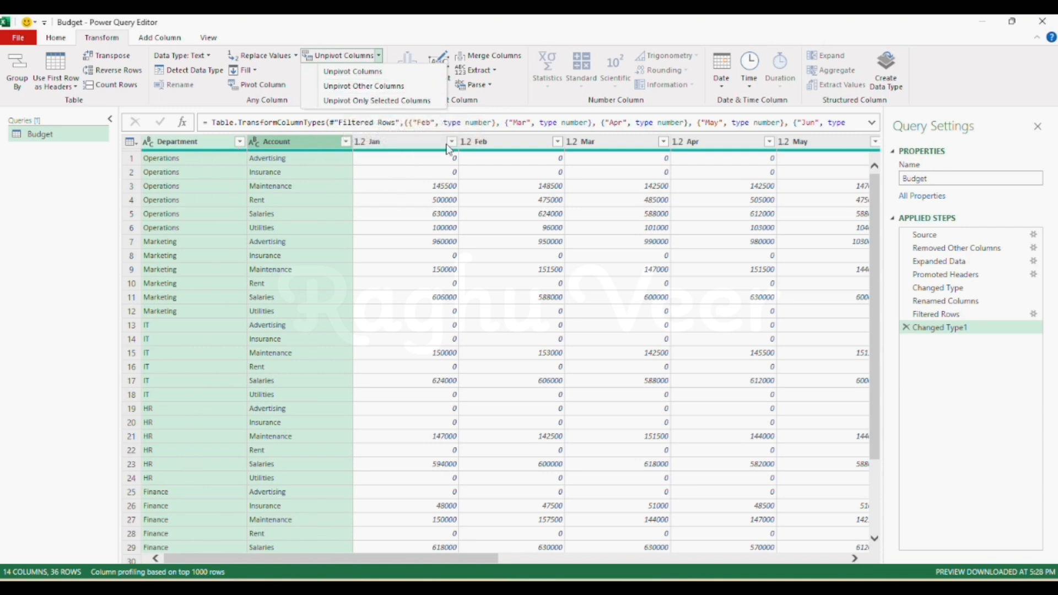
pyautogui.click(388, 87)
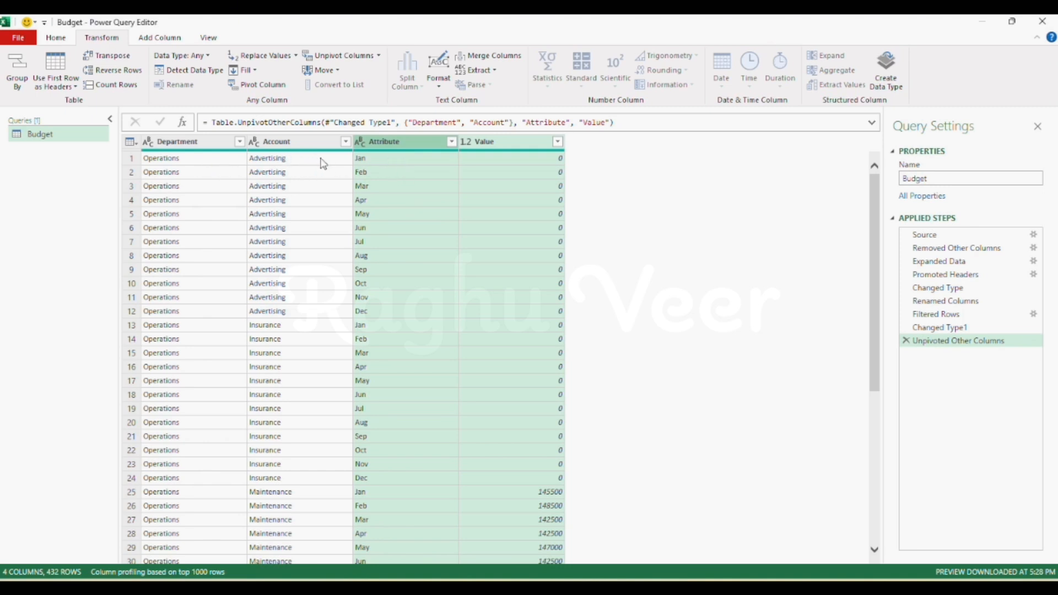
# - Examine how department, account, month and amount are laid out across the unpivoted rows
pyautogui.click(211, 159)
pyautogui.click(323, 162)
pyautogui.click(393, 162)
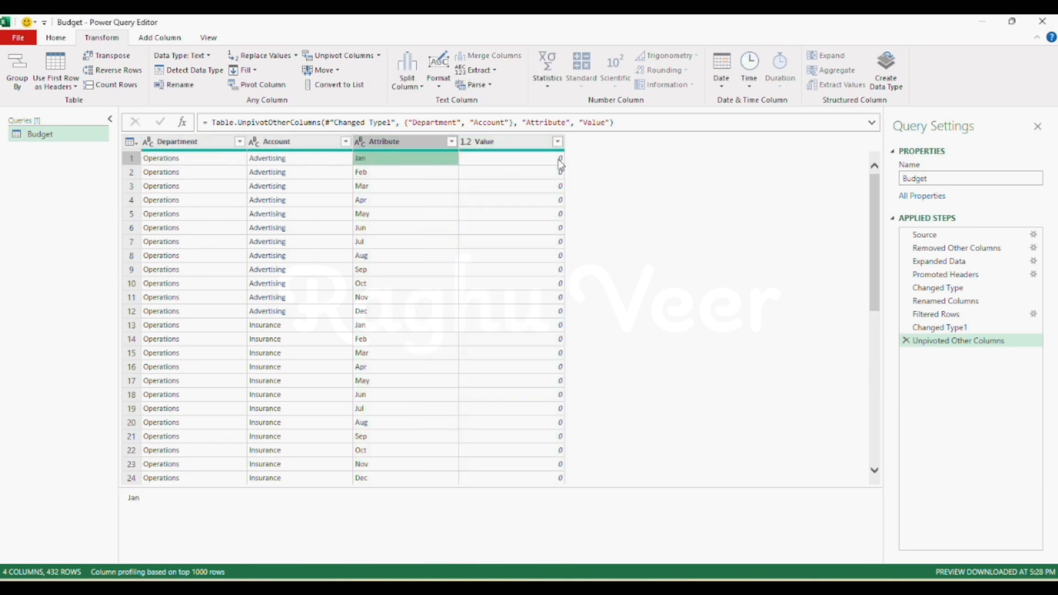
pyautogui.click(385, 173)
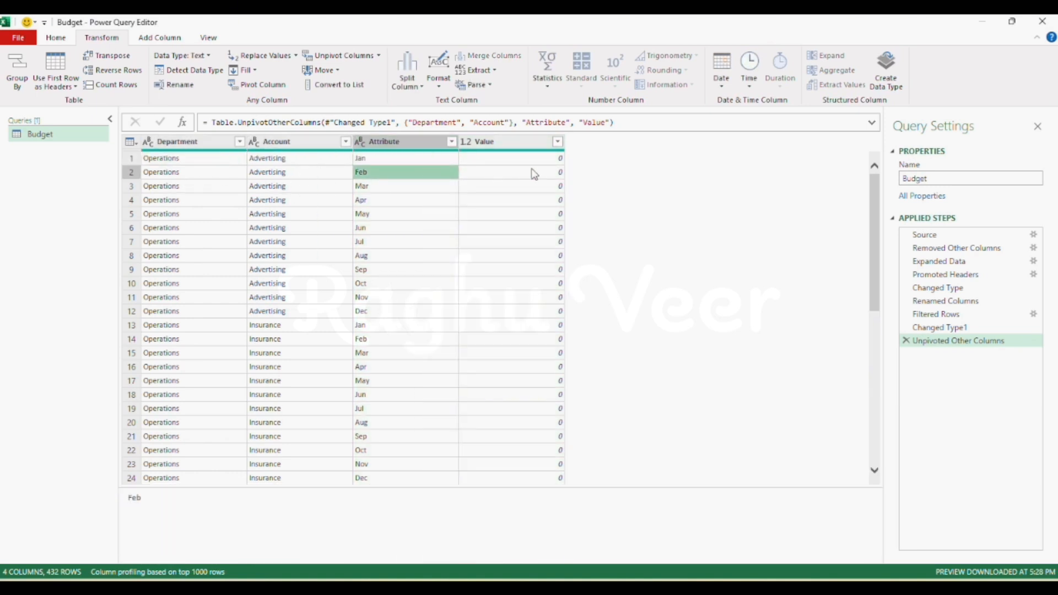
pyautogui.scroll(-4, 338, 260)
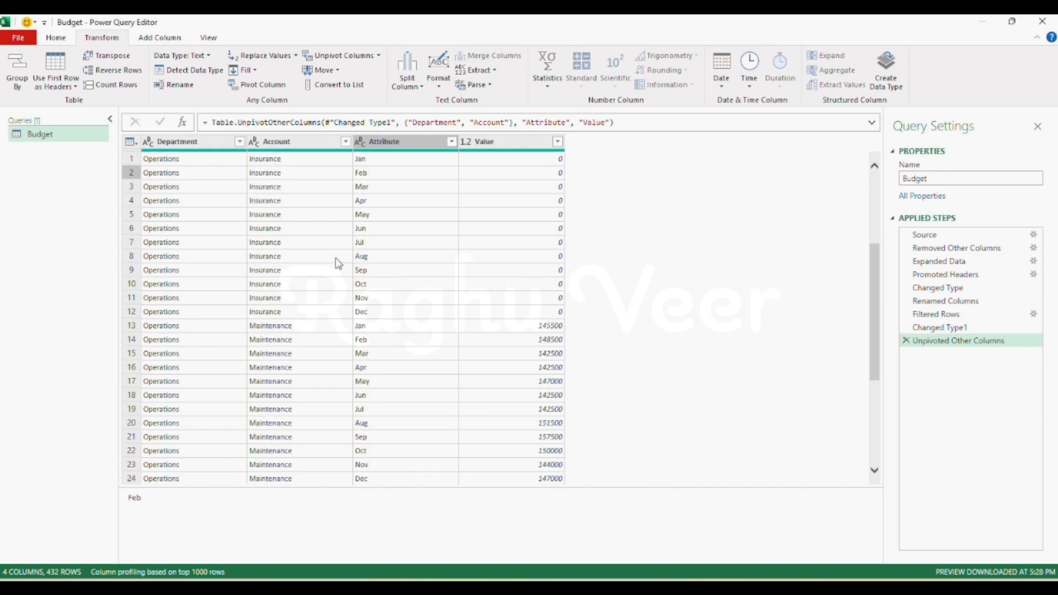
pyautogui.scroll(4, 338, 260)
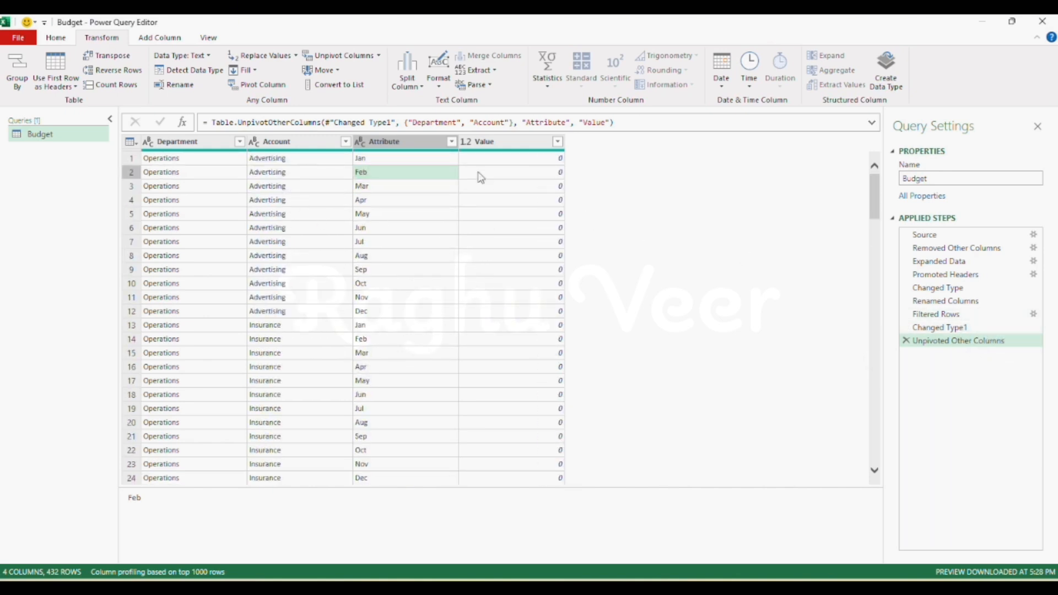
pyautogui.scroll(-10, 371, 236)
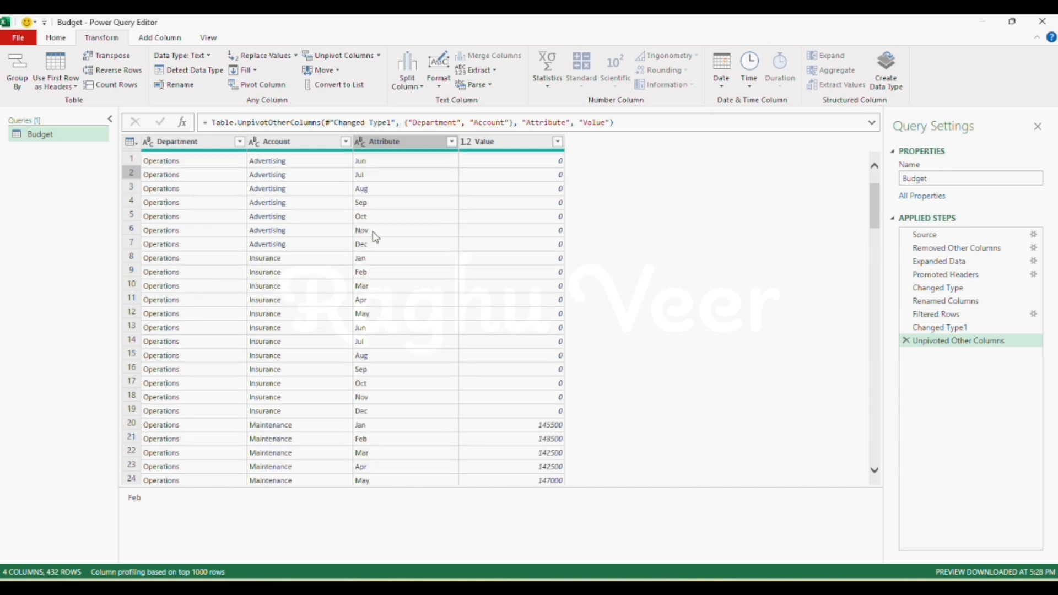
pyautogui.scroll(10, 383, 240)
# - Filter the Value column to exclude rows with the value 0
pyautogui.click(555, 143)
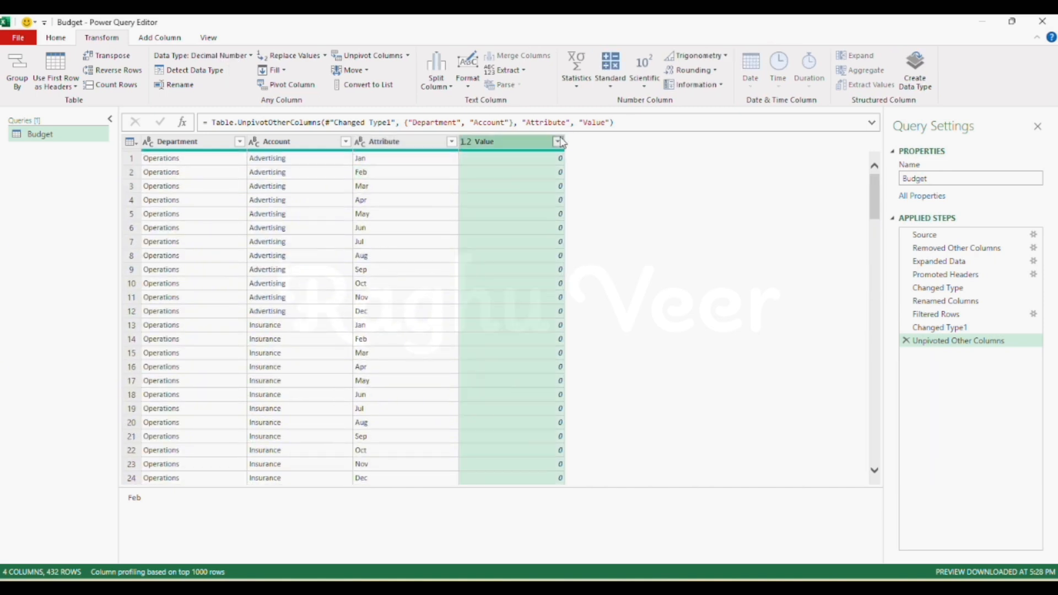
pyautogui.click(371, 294)
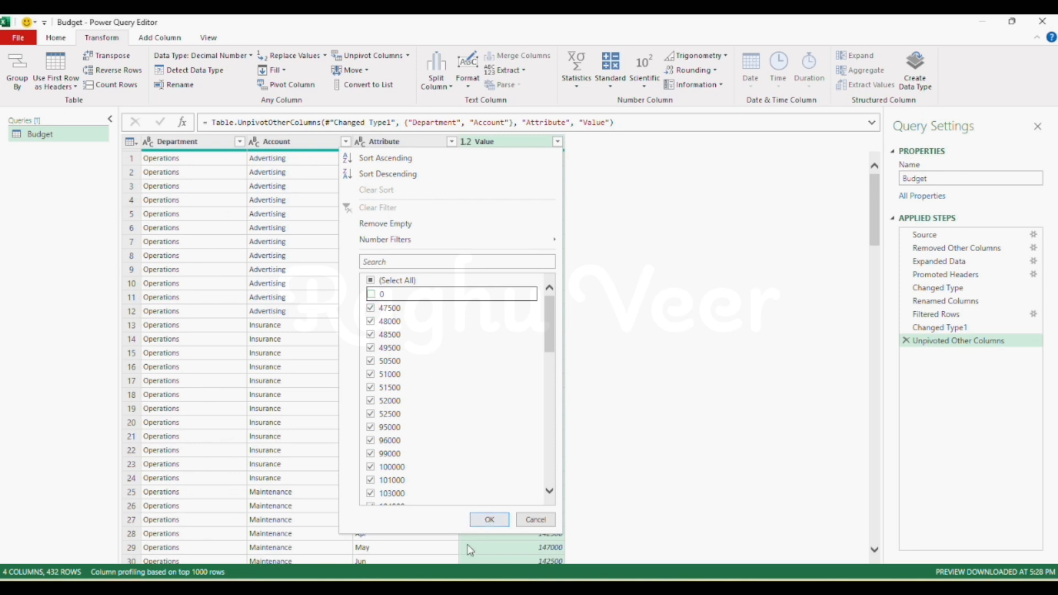
pyautogui.click(477, 518)
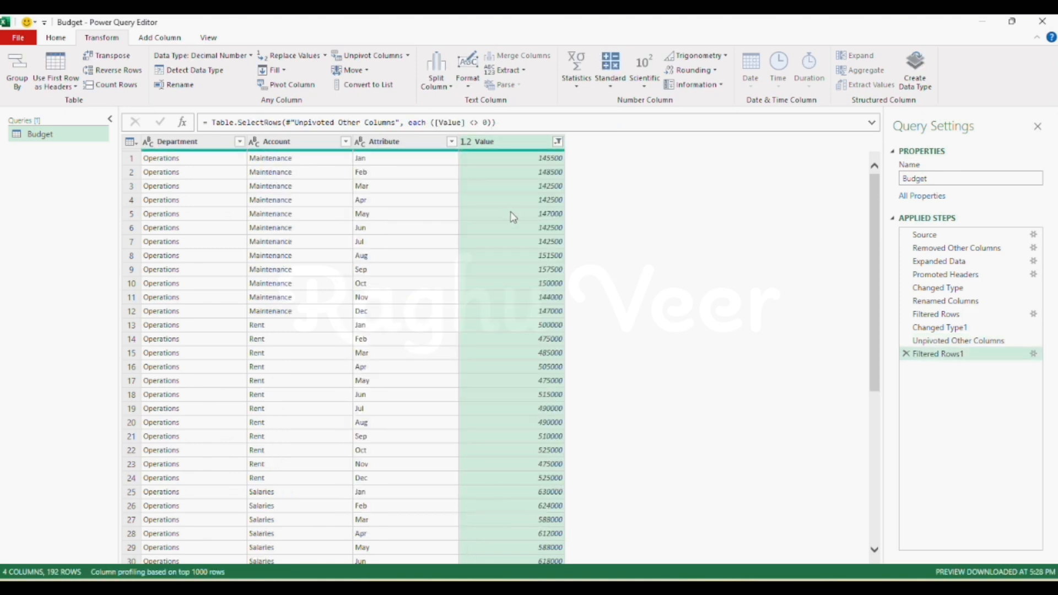
pyautogui.scroll(-20, 512, 216)
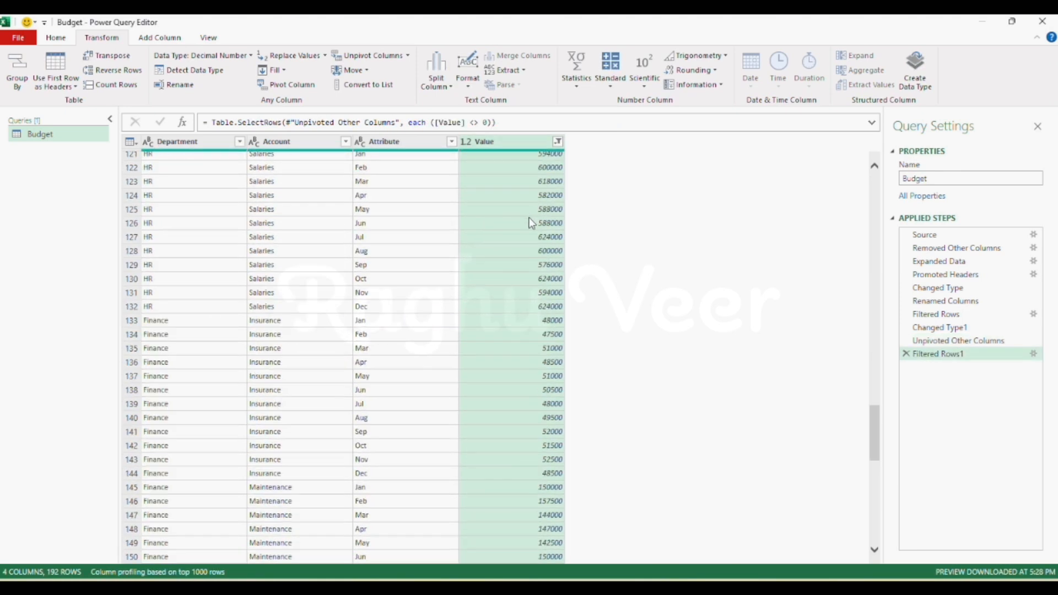
pyautogui.scroll(20, 526, 223)
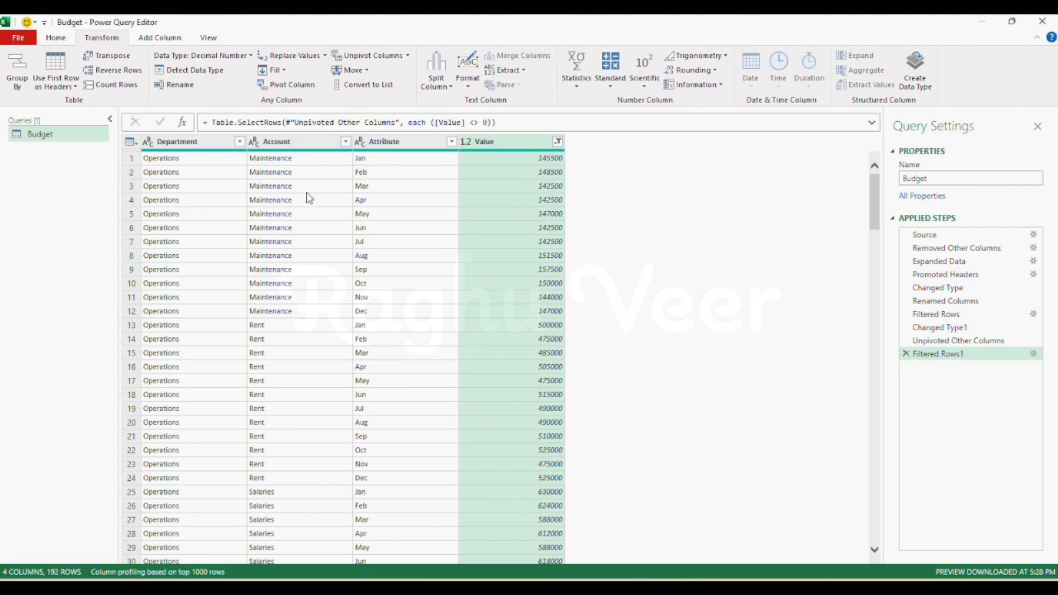
# - Rename the Attribute column to Month
pyautogui.click(375, 144)
pyautogui.rightClick(377, 145)
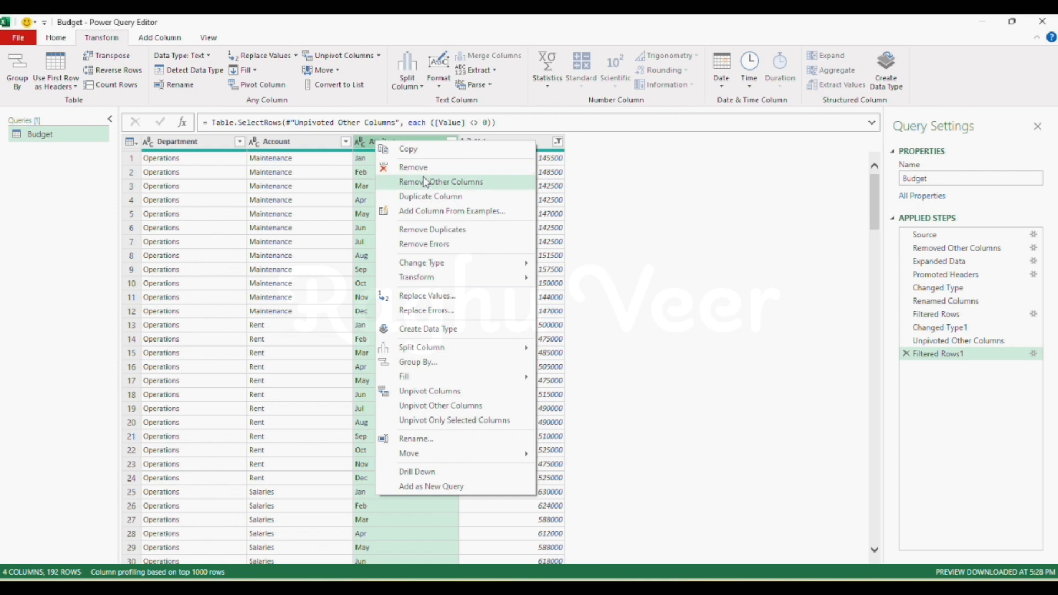
pyautogui.doubleClick(380, 142)
pyautogui.write('M')
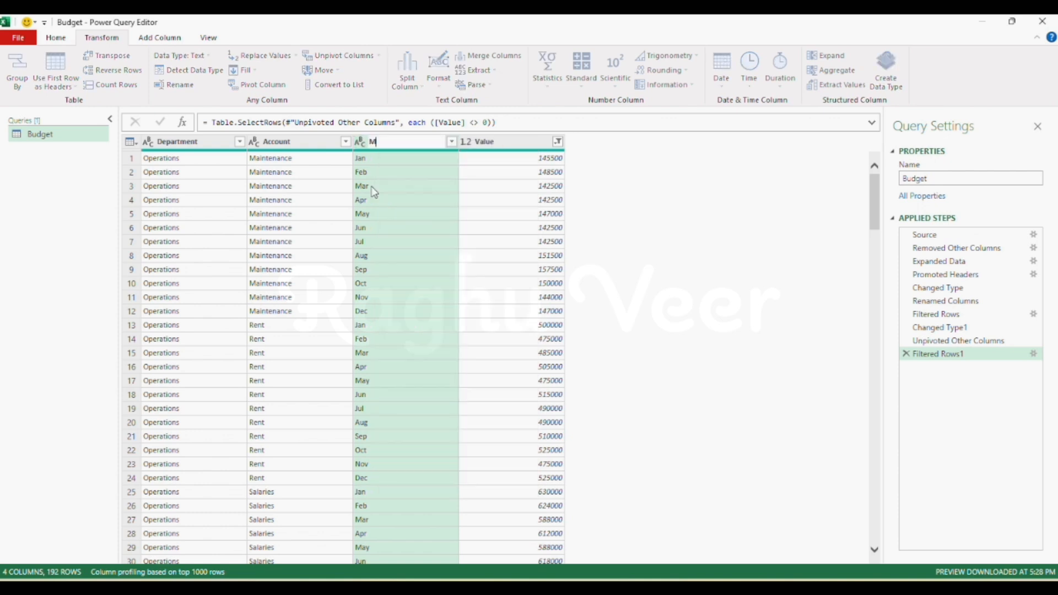
pyautogui.write('onth')
pyautogui.press('Return')
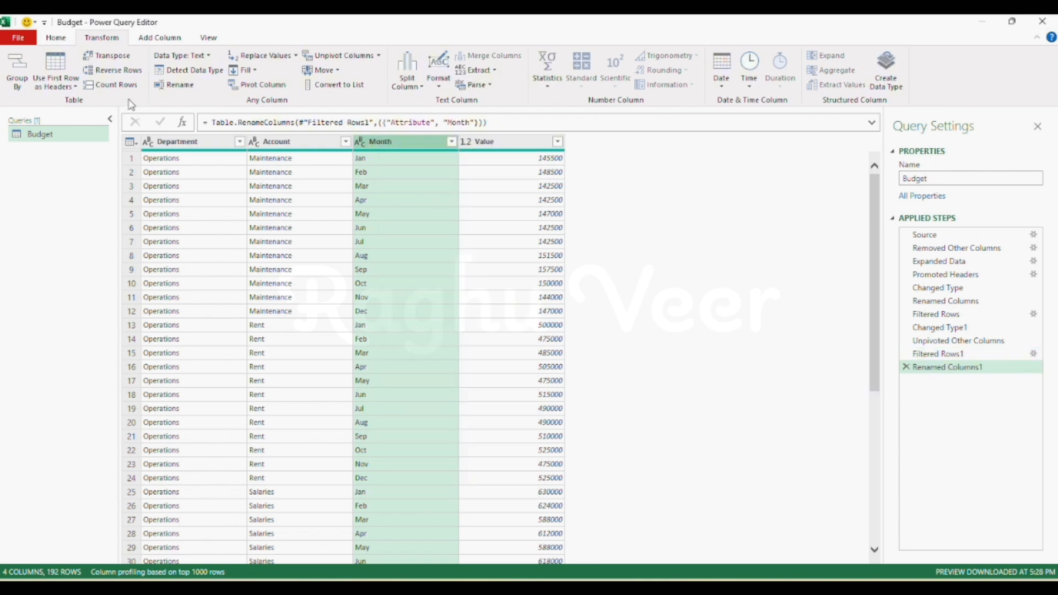
# - Close the query editor and load the reshaped Budget query into the worksheet
pyautogui.click(56, 37)
pyautogui.click(24, 86)
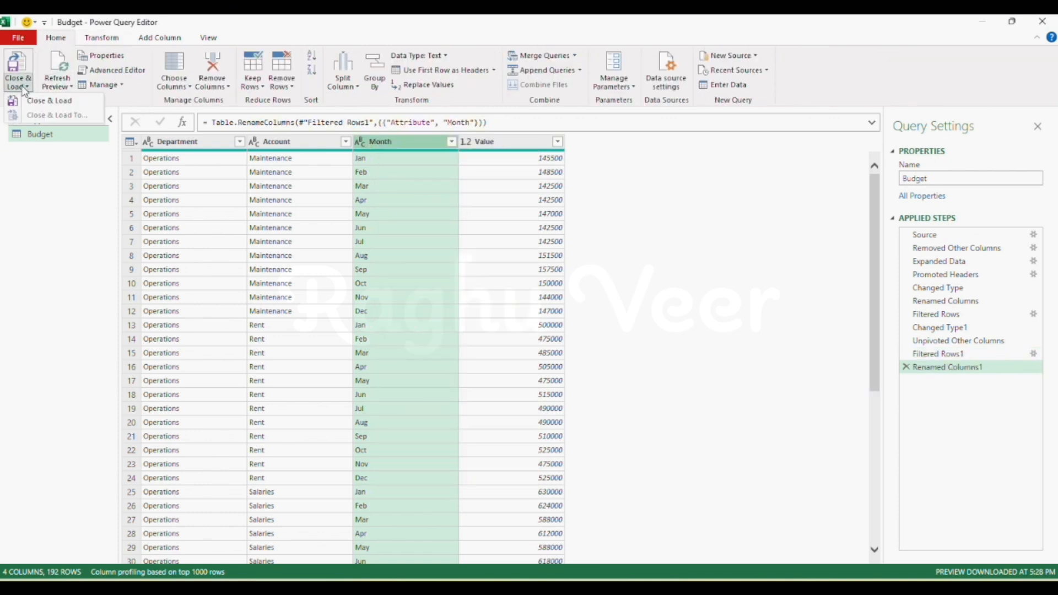
pyautogui.click(48, 100)
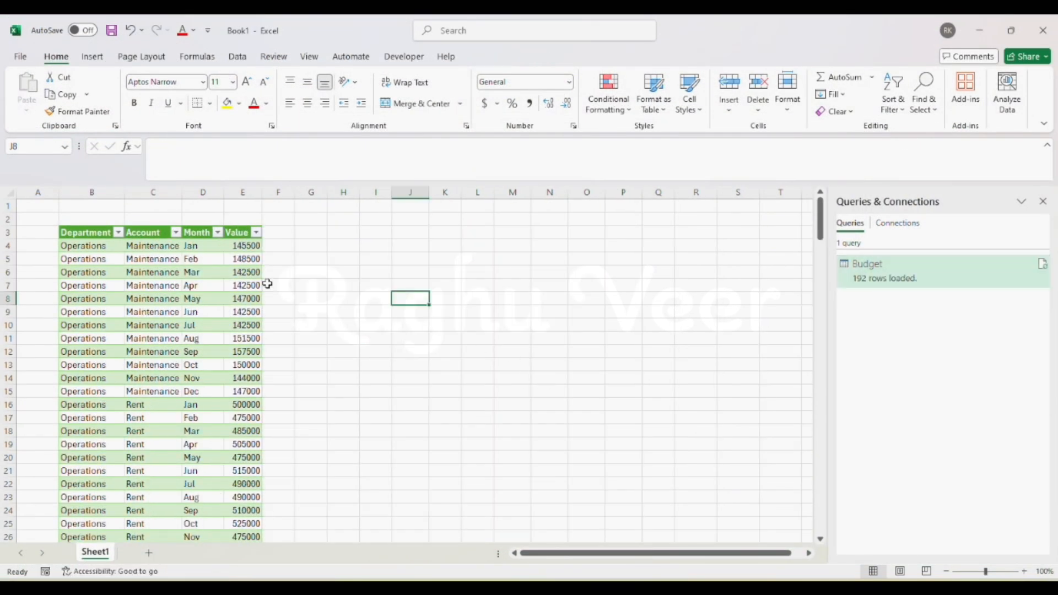
# - Widen the Department, Account and Month columns of the loaded table in Sheet1
pyautogui.click(134, 282)
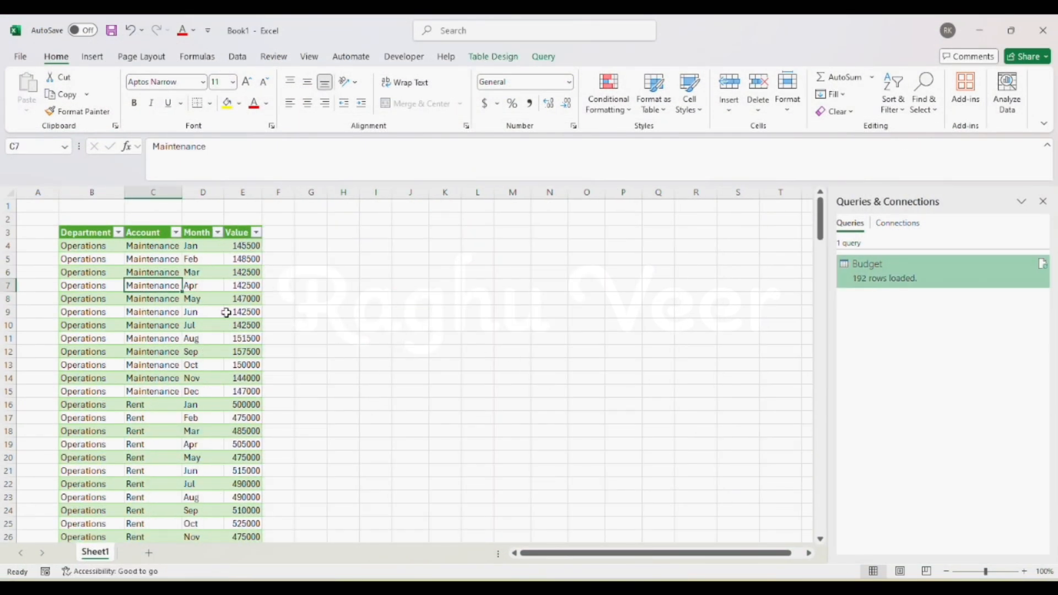
pyautogui.moveTo(183, 193); pyautogui.dragTo(265, 194)
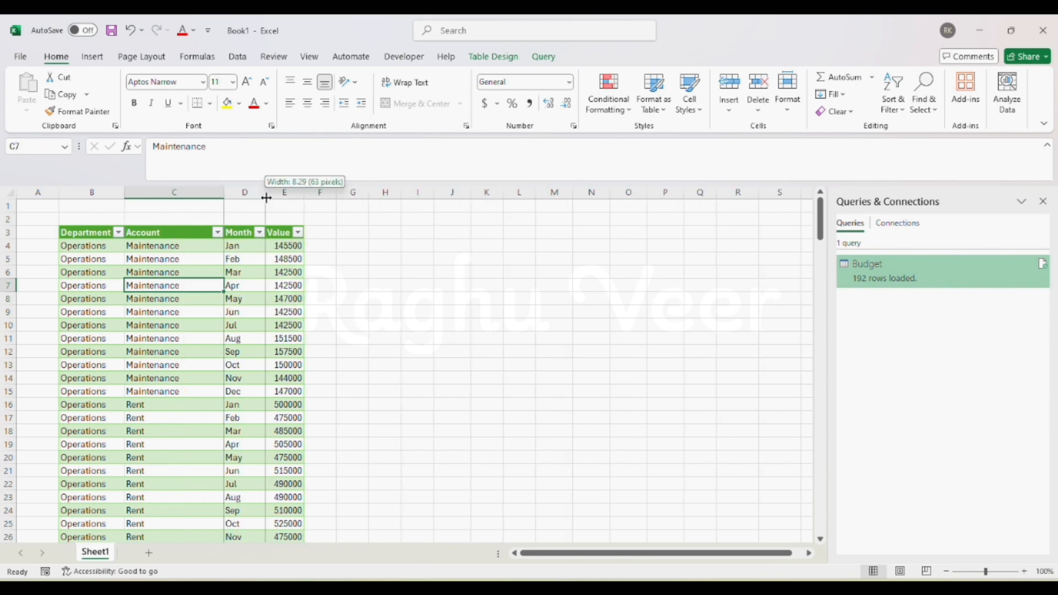
pyautogui.moveTo(266, 194); pyautogui.dragTo(300, 194)
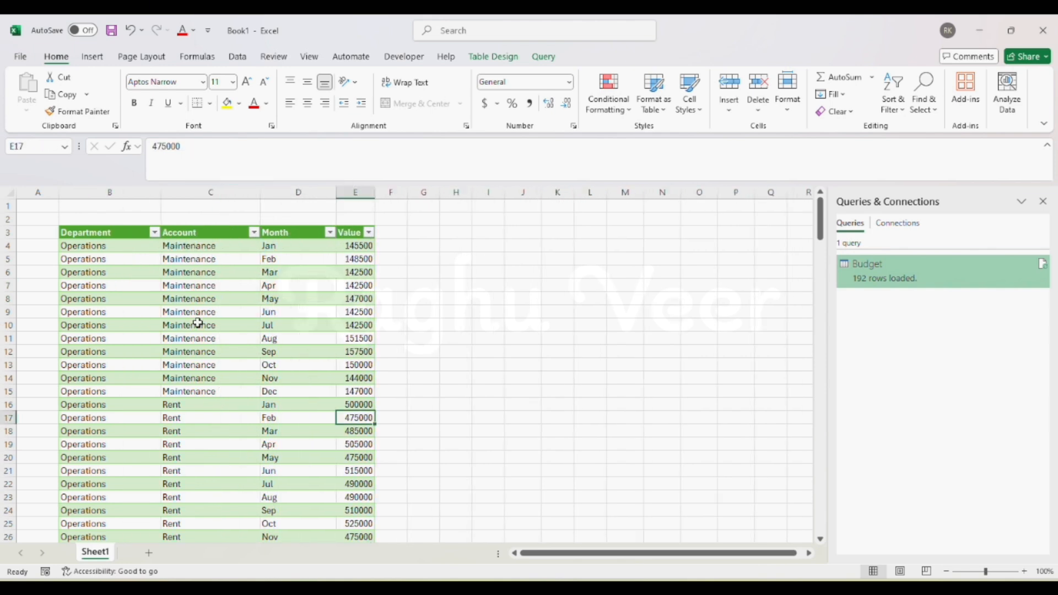
pyautogui.click(294, 339)
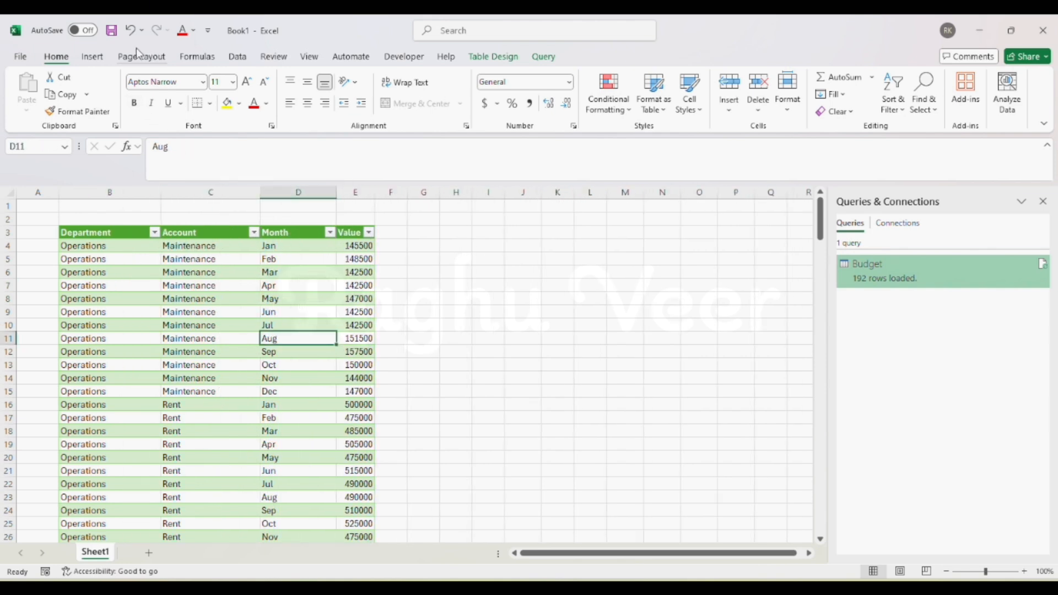
pyautogui.click(92, 57)
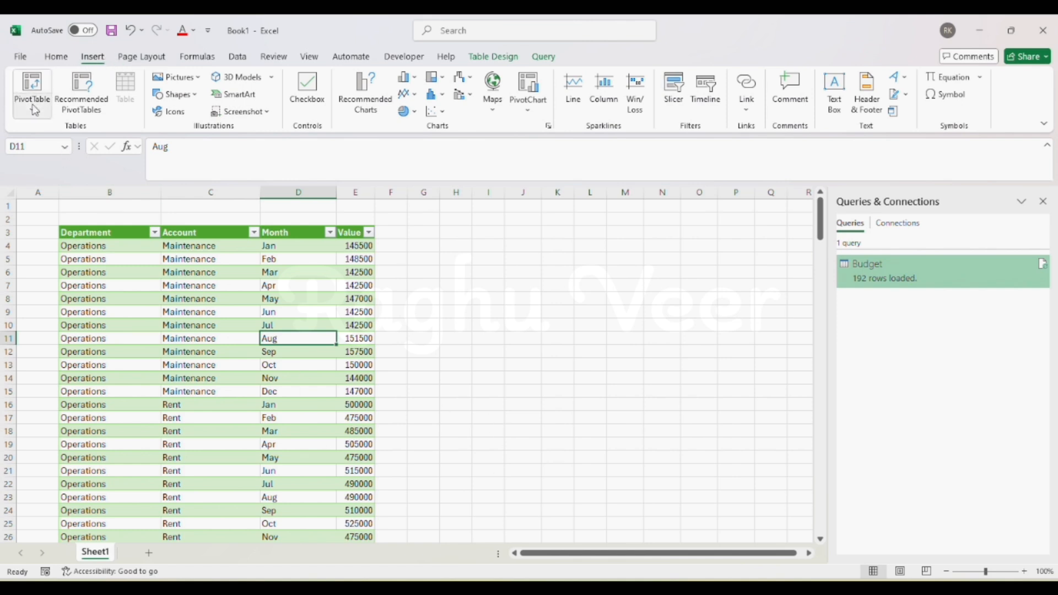
pyautogui.click(182, 299)
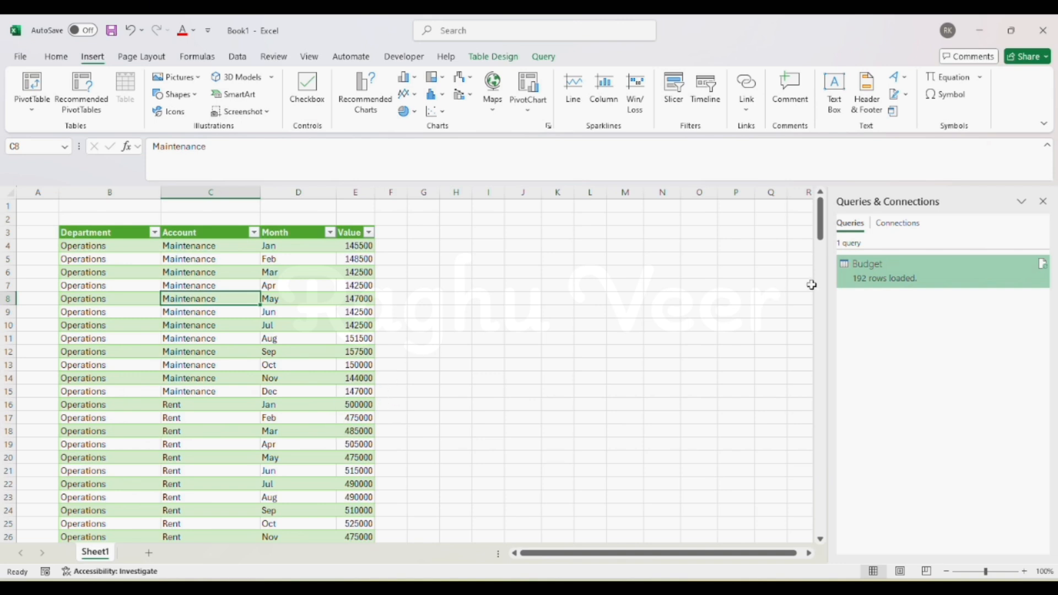
# - Change the Budget query's load destination to a PivotTable Report at B3 in the existing worksheet, accepting deletion of the loaded table
pyautogui.rightClick(924, 273)
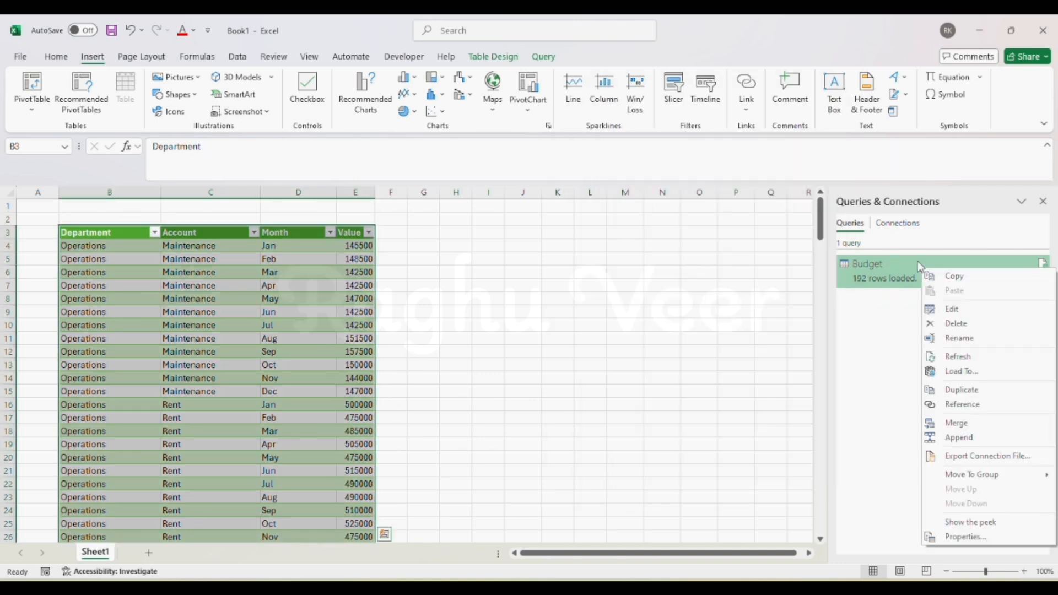
pyautogui.click(917, 261)
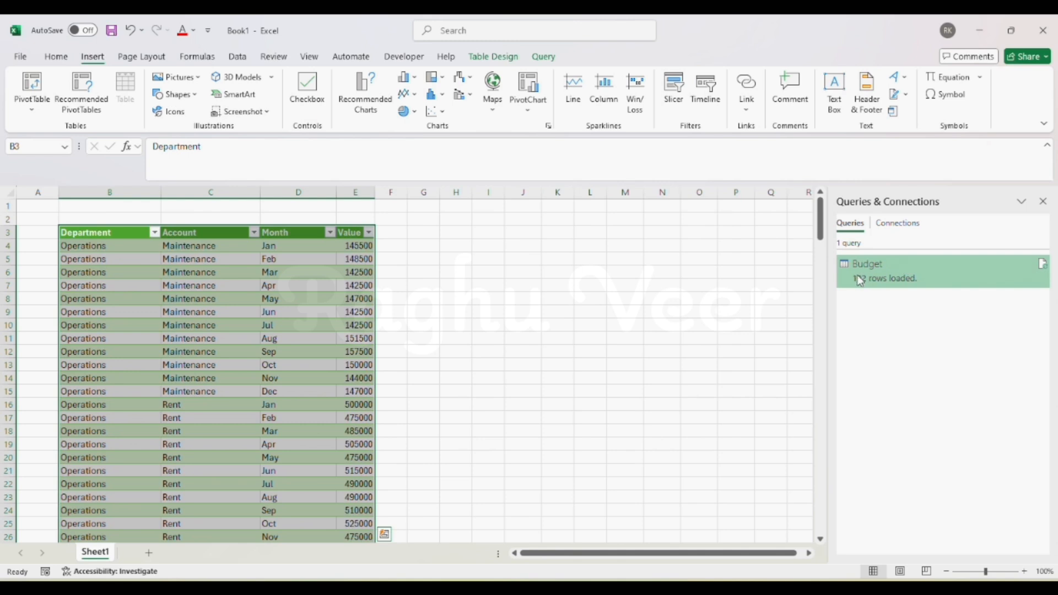
pyautogui.moveTo(911, 273)
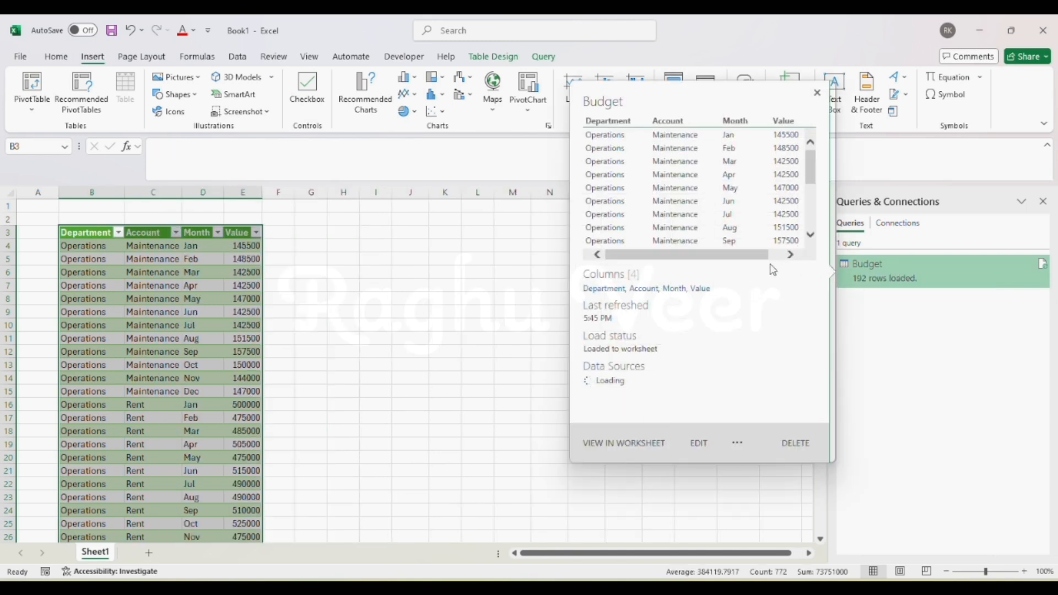
pyautogui.click(737, 443)
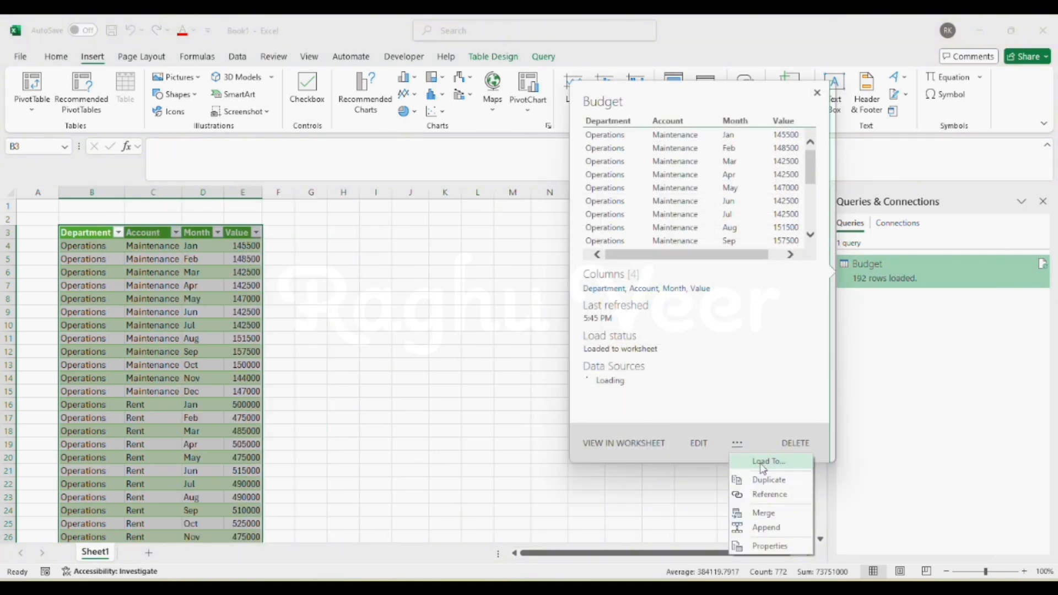
pyautogui.click(766, 463)
pyautogui.moveTo(251, 230); pyautogui.dragTo(422, 226)
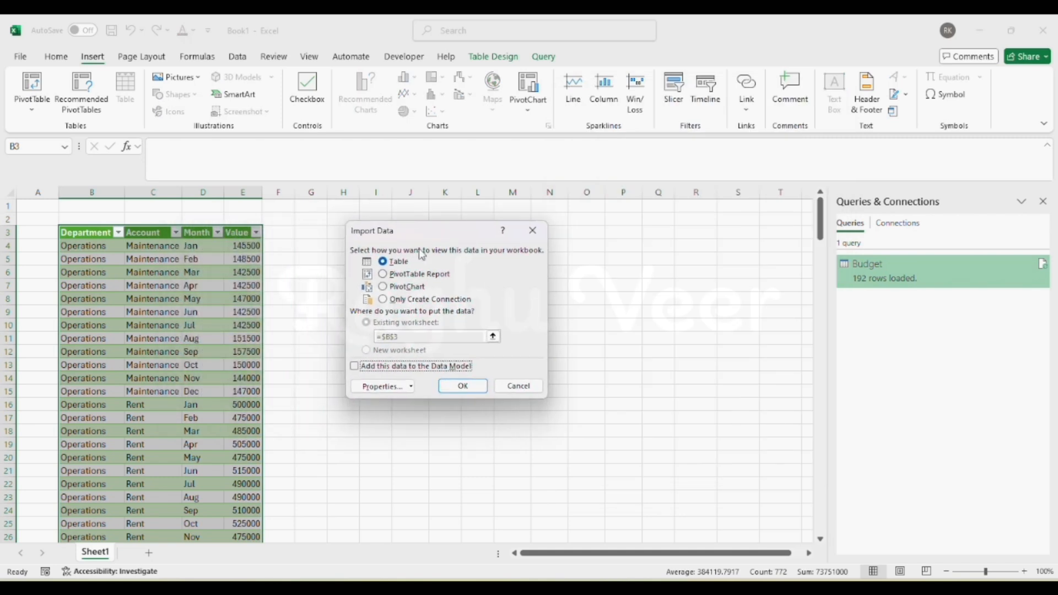
pyautogui.click(414, 275)
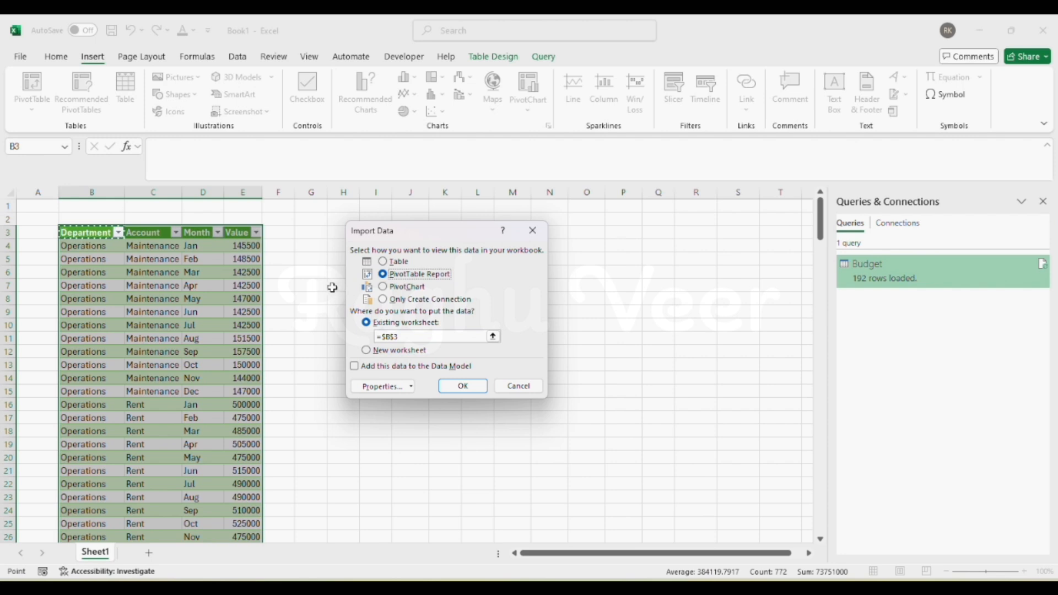
pyautogui.click(463, 386)
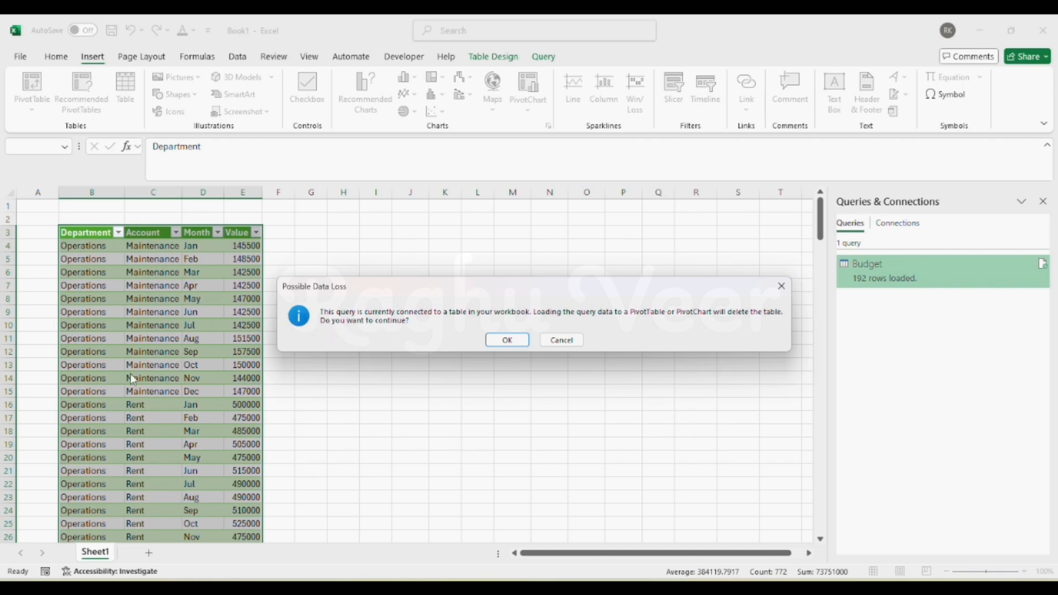
pyautogui.click(508, 340)
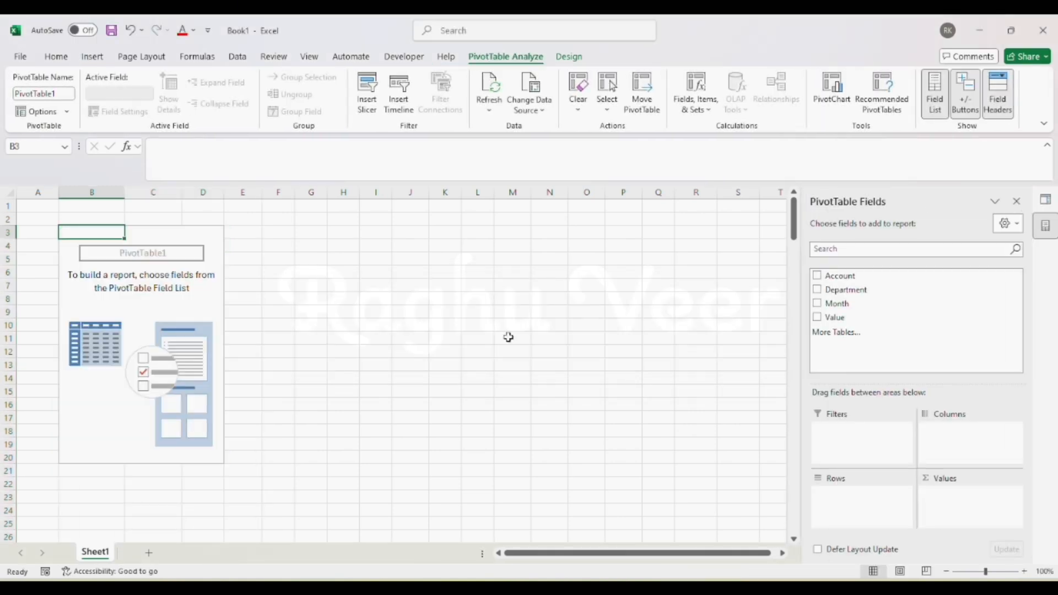
# - Build the PivotTable with Department as rows, Account as columns and the sum of Value as values
pyautogui.click(858, 289)
pyautogui.moveTo(848, 281); pyautogui.dragTo(967, 441)
pyautogui.click(846, 318)
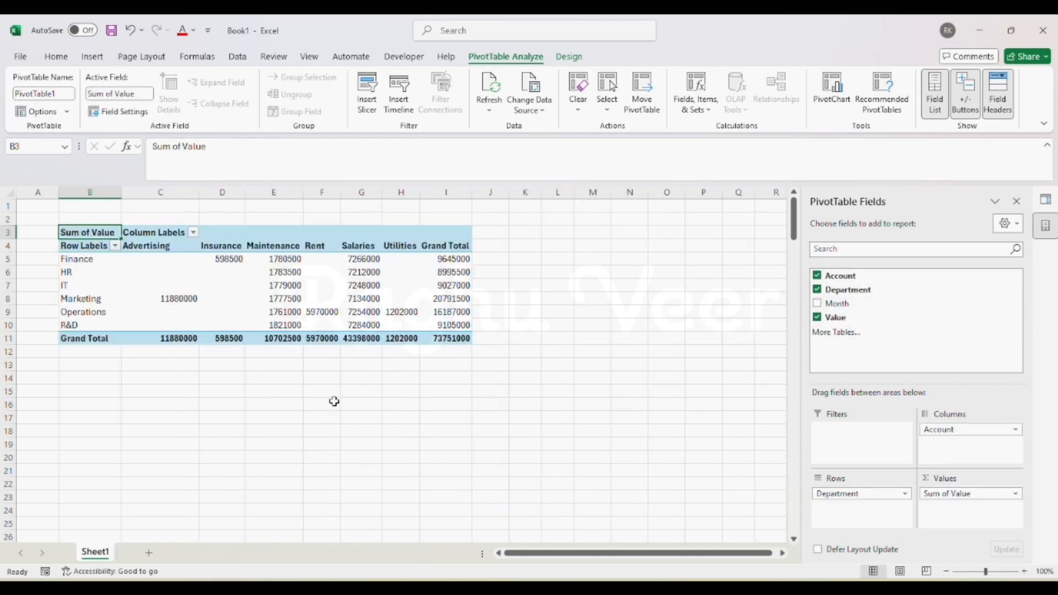
# - Format the PivotTable's amounts in C5:I10 with the Accounting number format, dollar symbol and no decimals
pyautogui.moveTo(160, 259); pyautogui.dragTo(446, 325)
pyautogui.rightClick(170, 271)
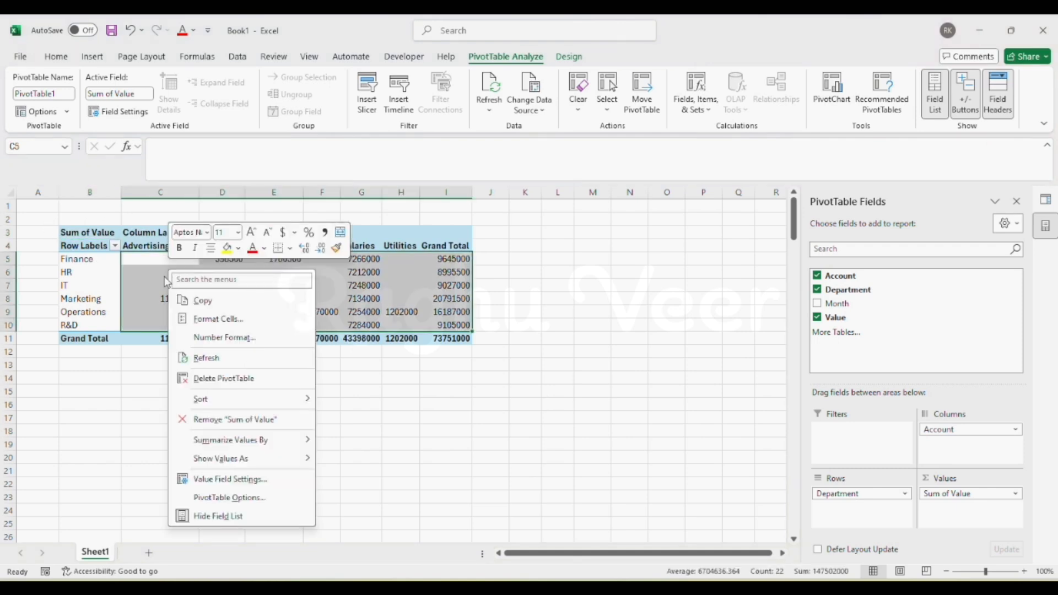
pyautogui.click(232, 322)
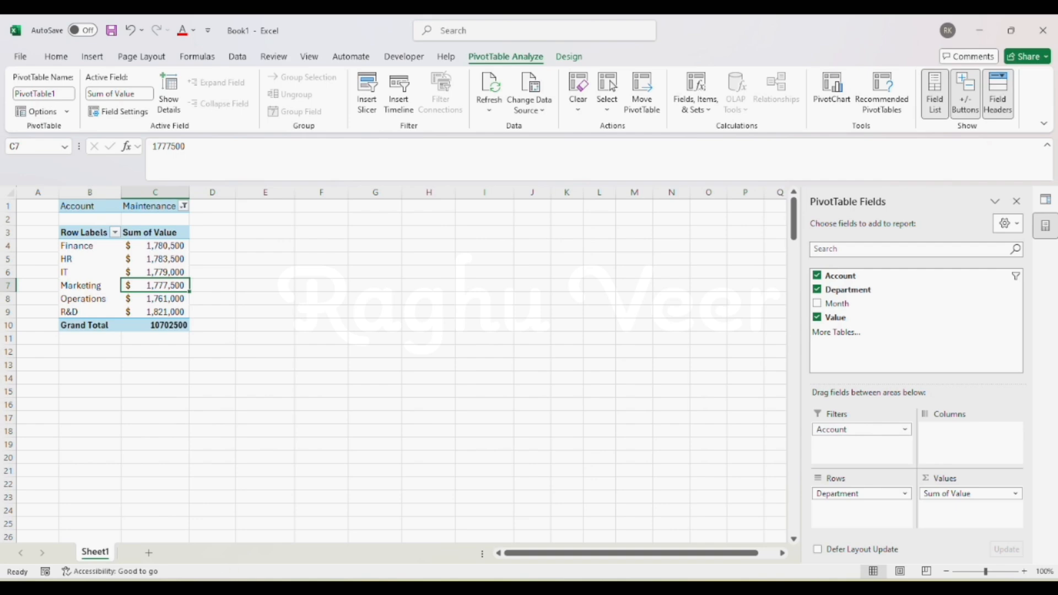
# - Switch to the budget_data workbook, duplicate the R&D sheet after itself and rename the copy Sales
pyautogui.moveTo(208, 588)
pyautogui.moveTo(179, 543)
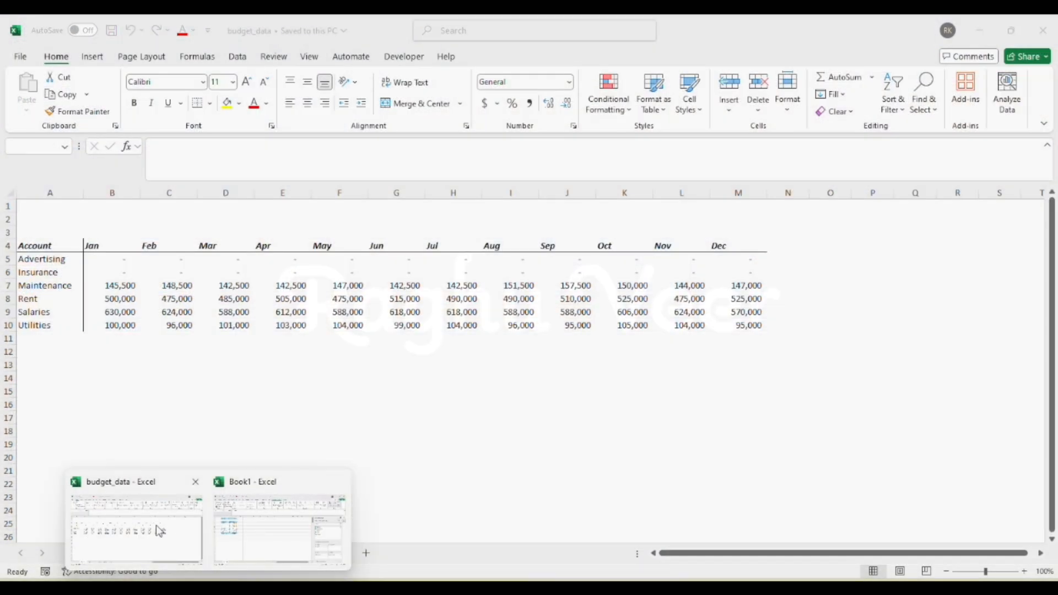
pyautogui.click(160, 531)
pyautogui.click(317, 555)
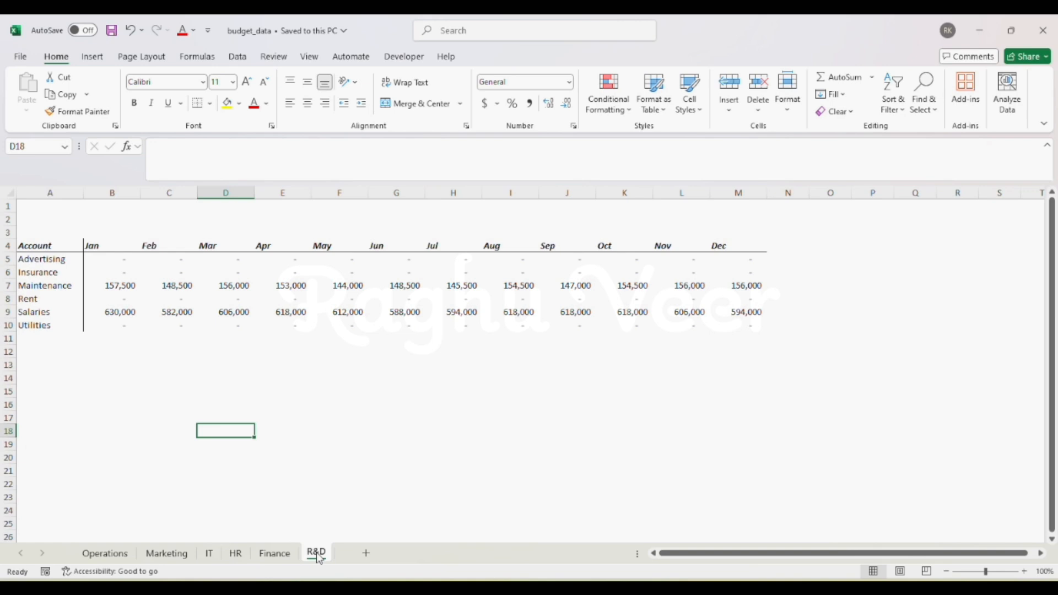
pyautogui.moveTo(322, 558); pyautogui.dragTo(351, 563)
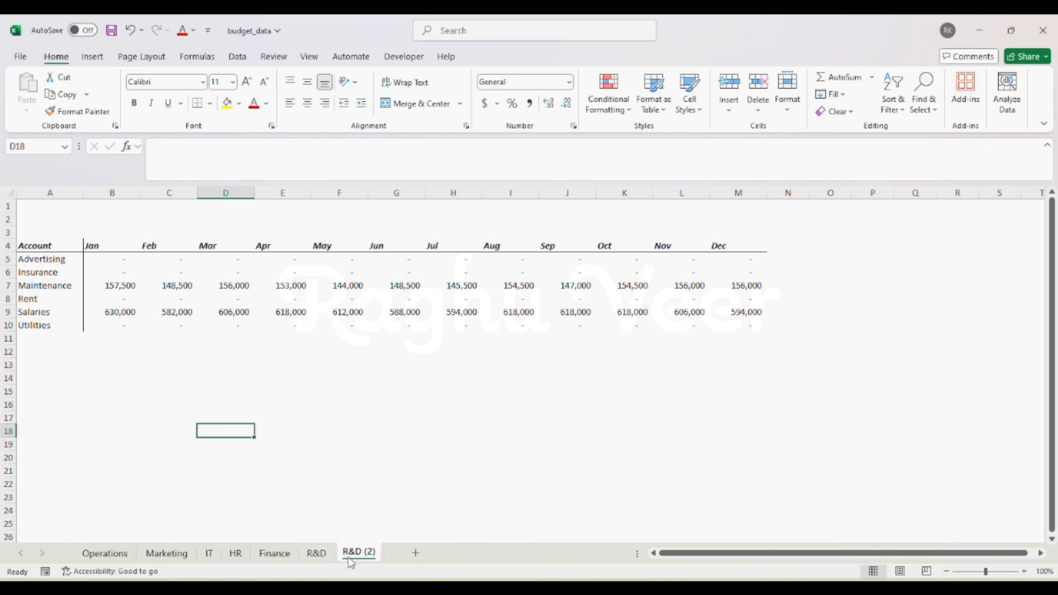
pyautogui.rightClick(357, 553)
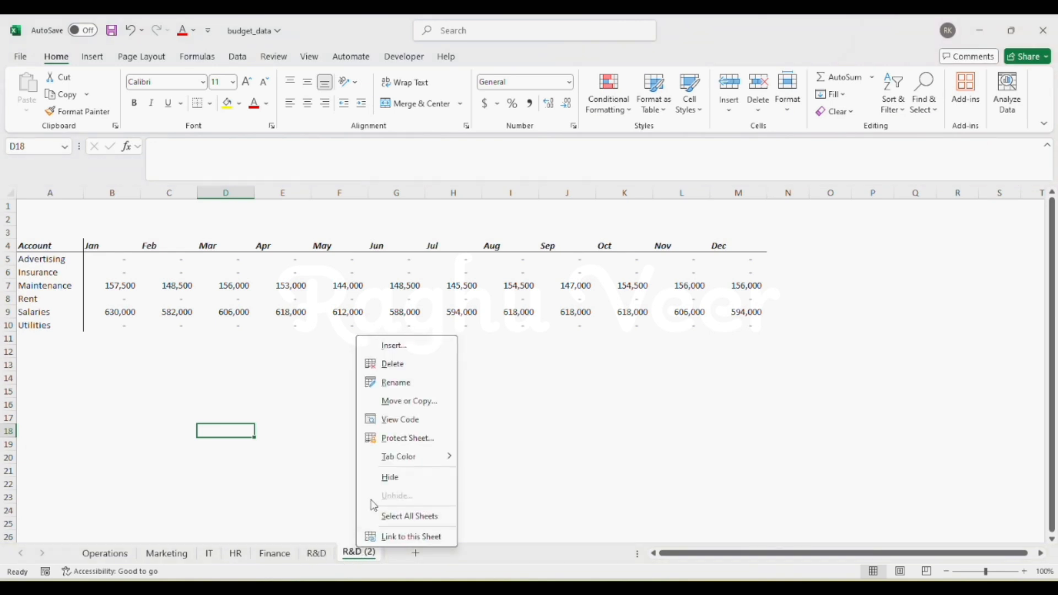
pyautogui.click(403, 381)
pyautogui.write('Sales')
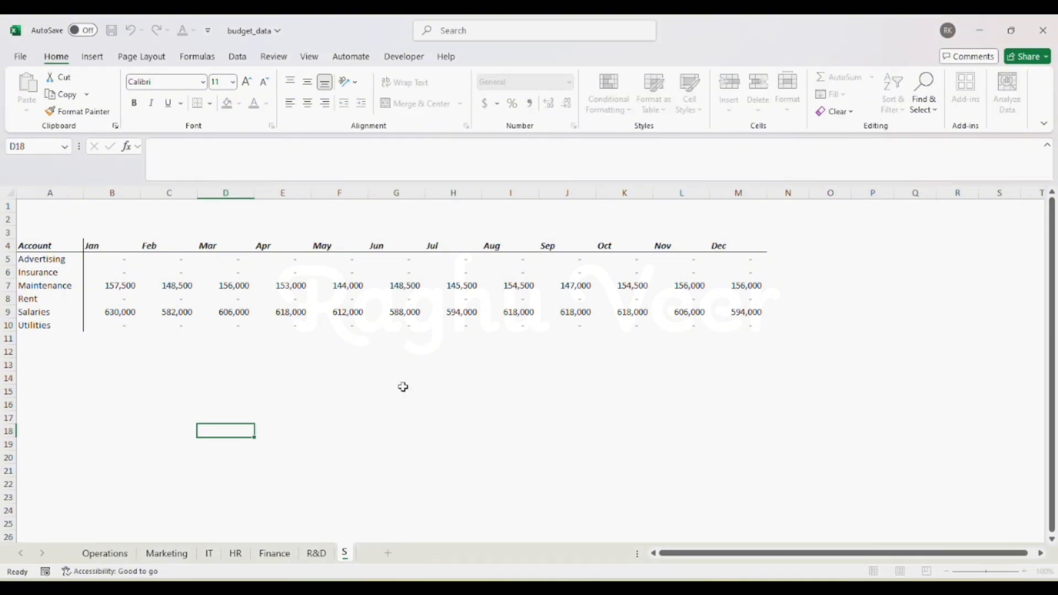
pyautogui.click(402, 385)
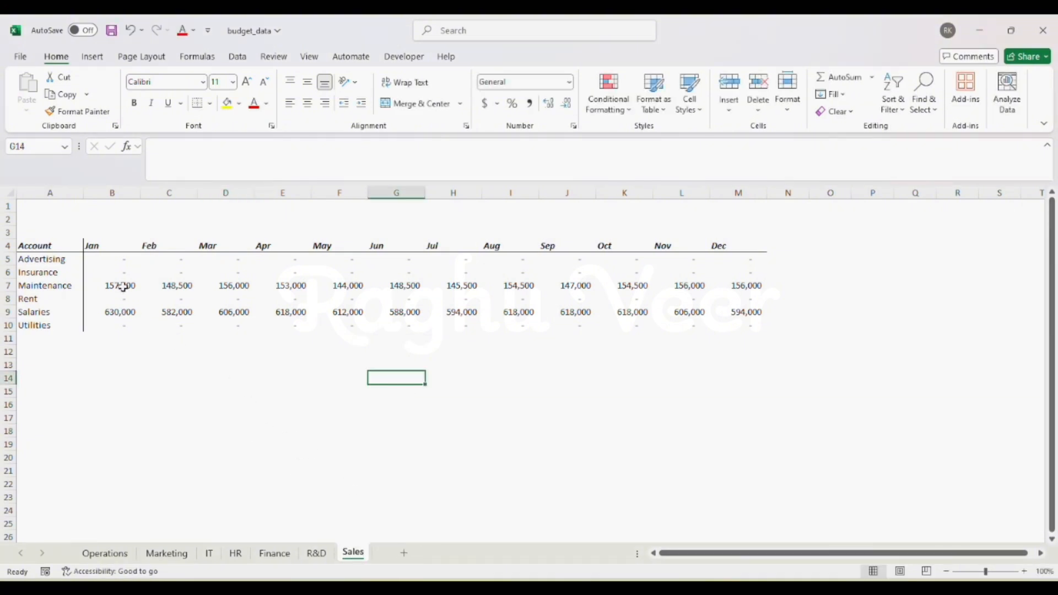
# - On the Sales sheet, clear the Maintenance amounts and replace the Salaries amounts with 15,000 for every month from Jan to Dec
pyautogui.moveTo(122, 285); pyautogui.dragTo(762, 286)
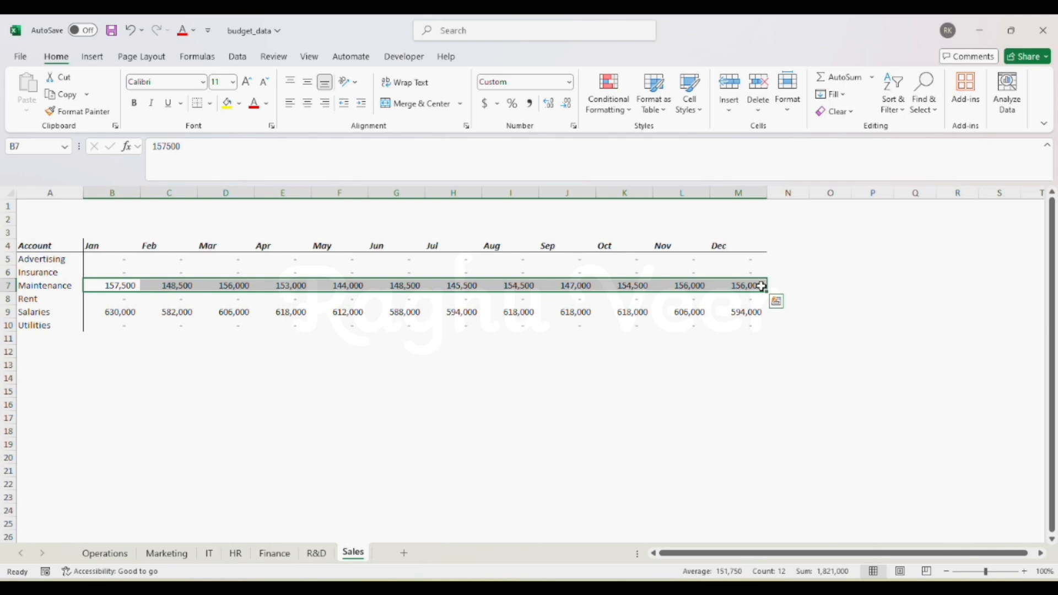
pyautogui.press('BackSpace')
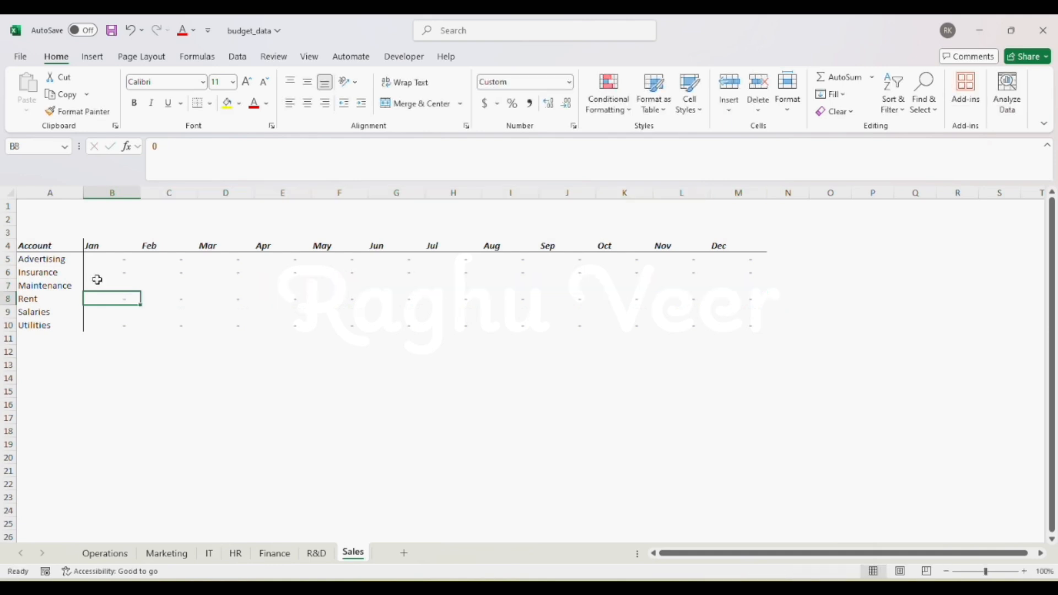
pyautogui.click(125, 314)
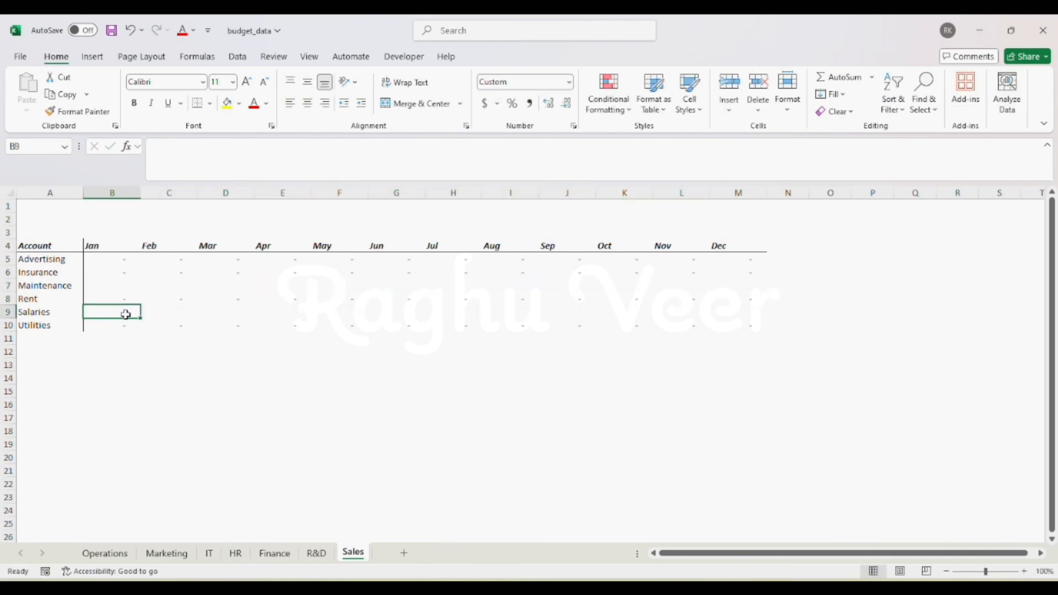
pyautogui.moveTo(140, 318); pyautogui.dragTo(755, 327)
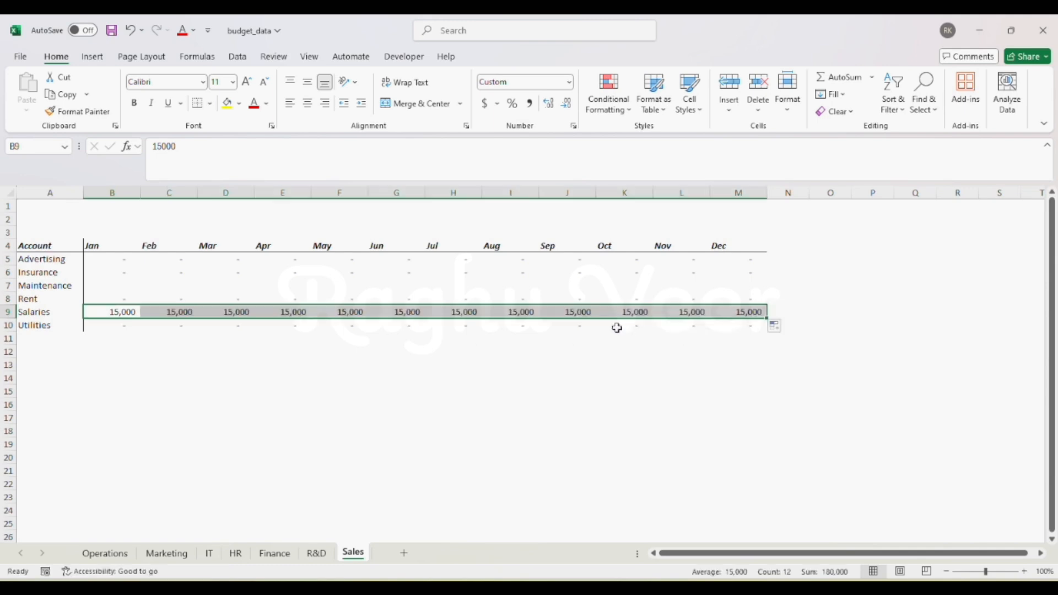
pyautogui.click(524, 378)
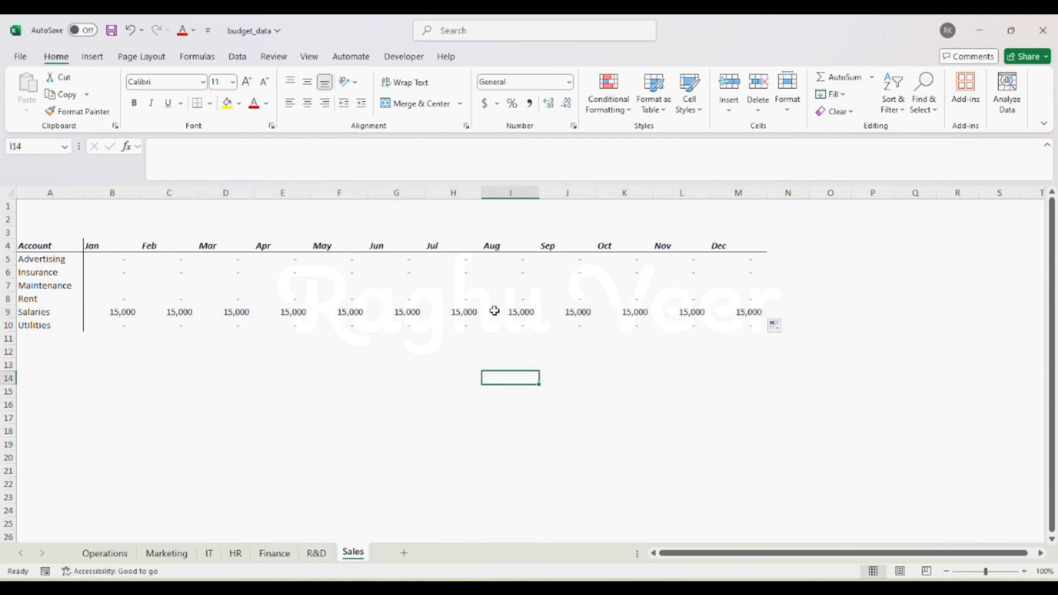
# - Save the budget_data workbook with its new Sales sheet
pyautogui.press('super+s')
pyautogui.click(687, 349)
pyautogui.hotkey('ctrl', 's')
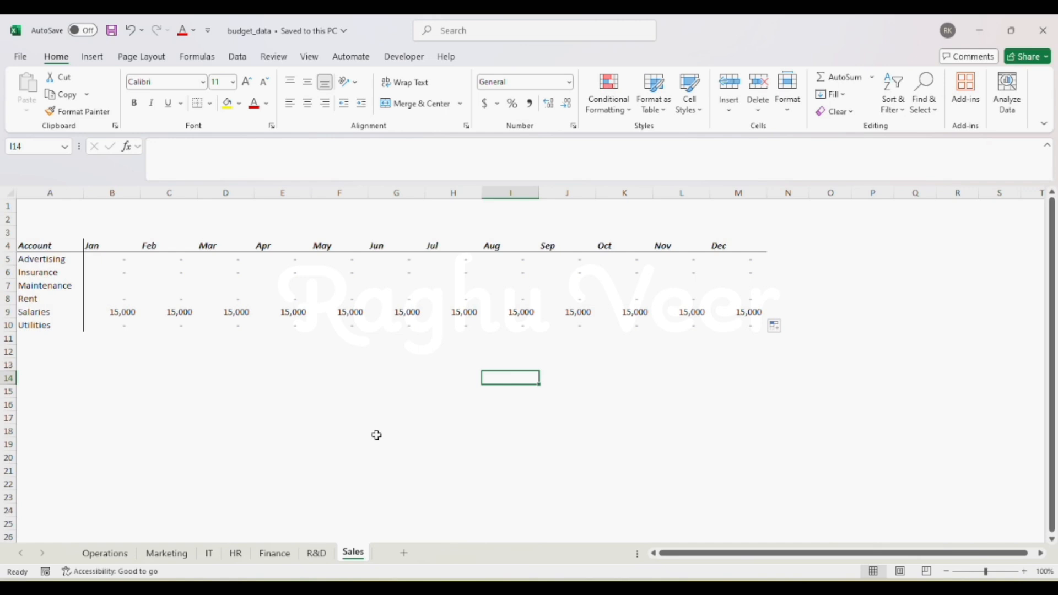
# - Switch to Book1, refresh the PivotTable and set its Account filter to (All)
pyautogui.moveTo(208, 586)
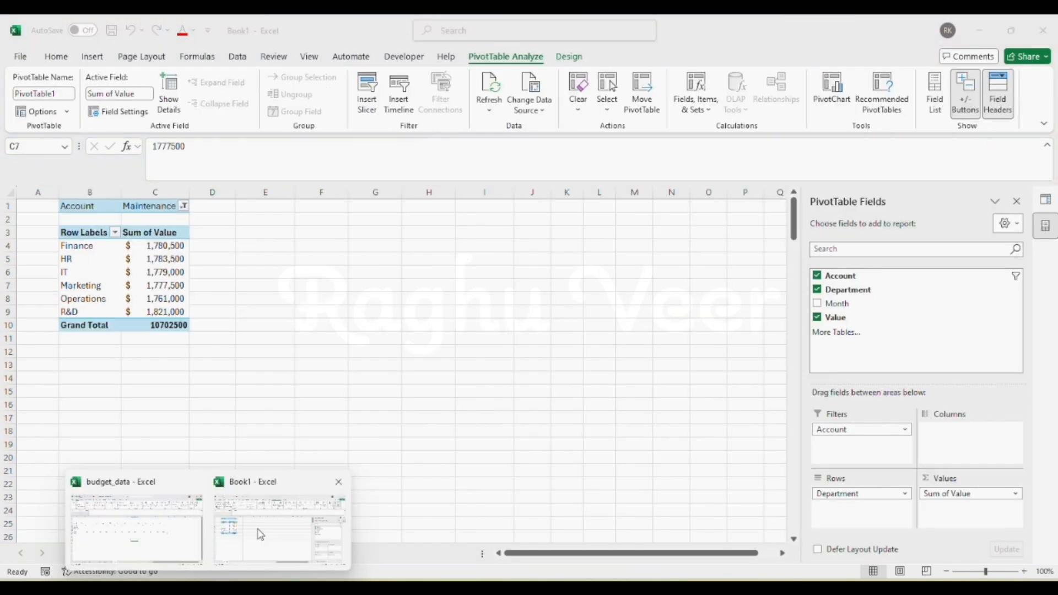
pyautogui.click(260, 534)
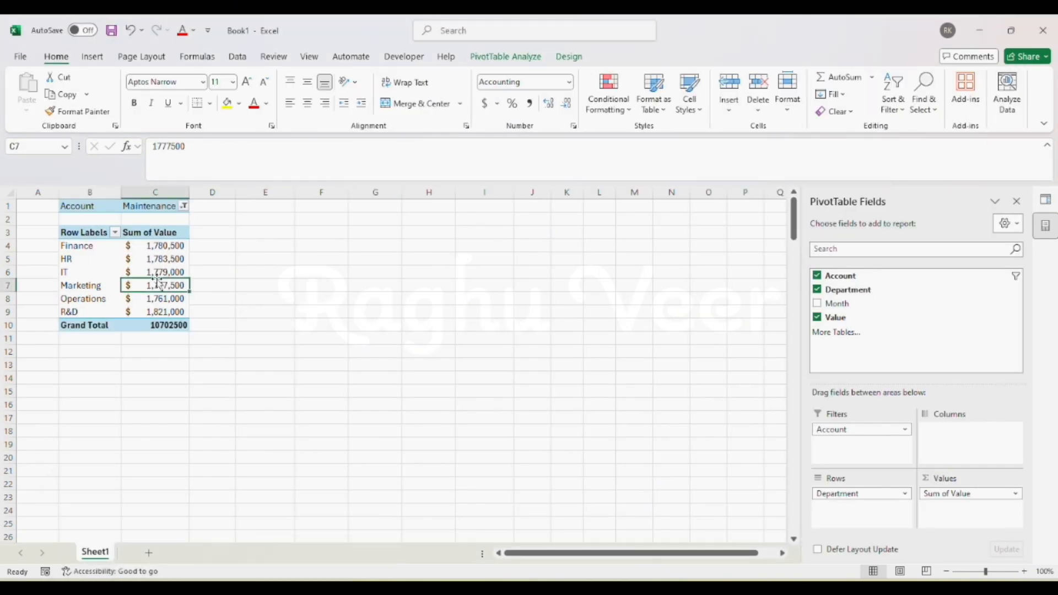
pyautogui.click(168, 261)
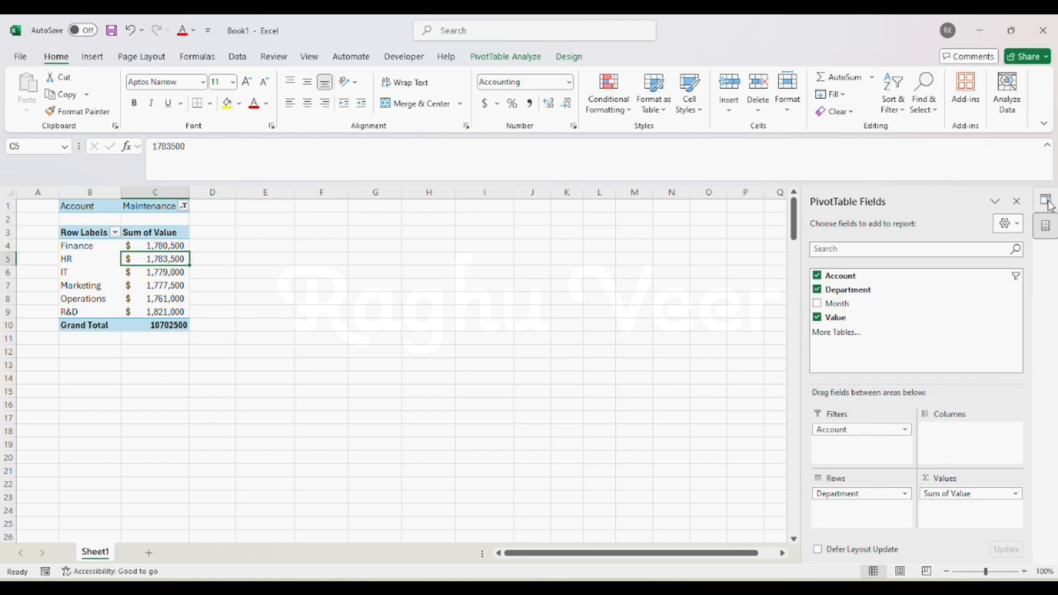
pyautogui.rightClick(153, 271)
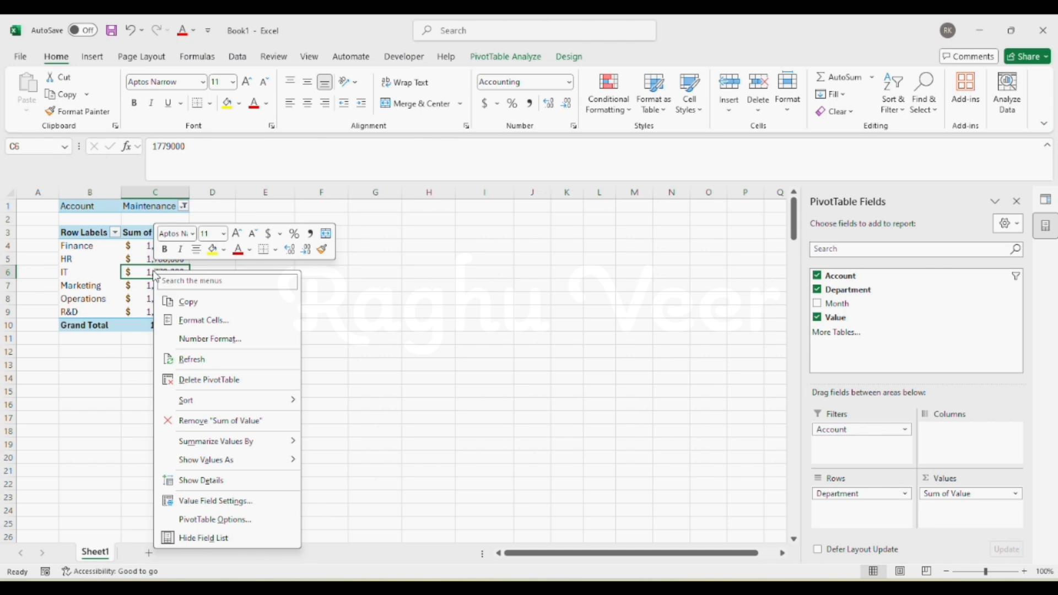
pyautogui.click(192, 359)
pyautogui.click(184, 207)
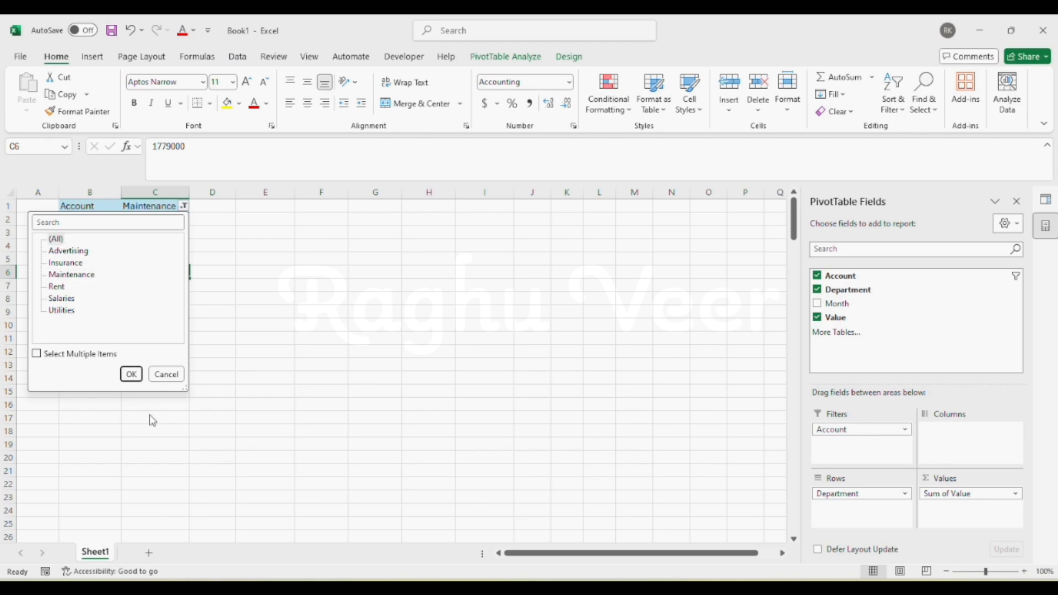
pyautogui.click(135, 377)
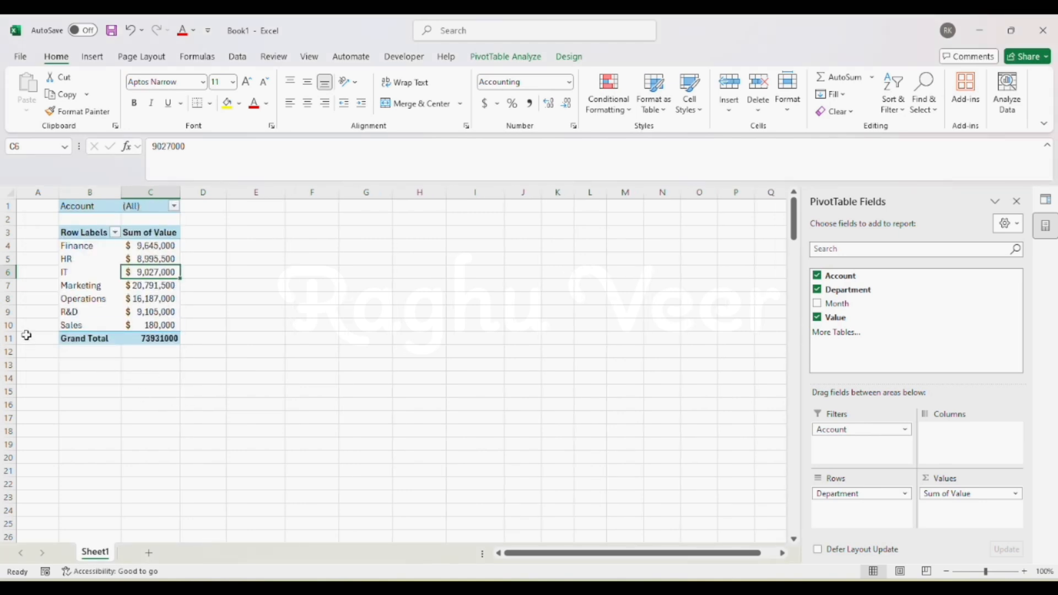
# - Examine the Sales row in the refreshed PivotTable, view the Sales sheet in budget_data for comparison and return to Book1
pyautogui.click(62, 333)
pyautogui.click(62, 326)
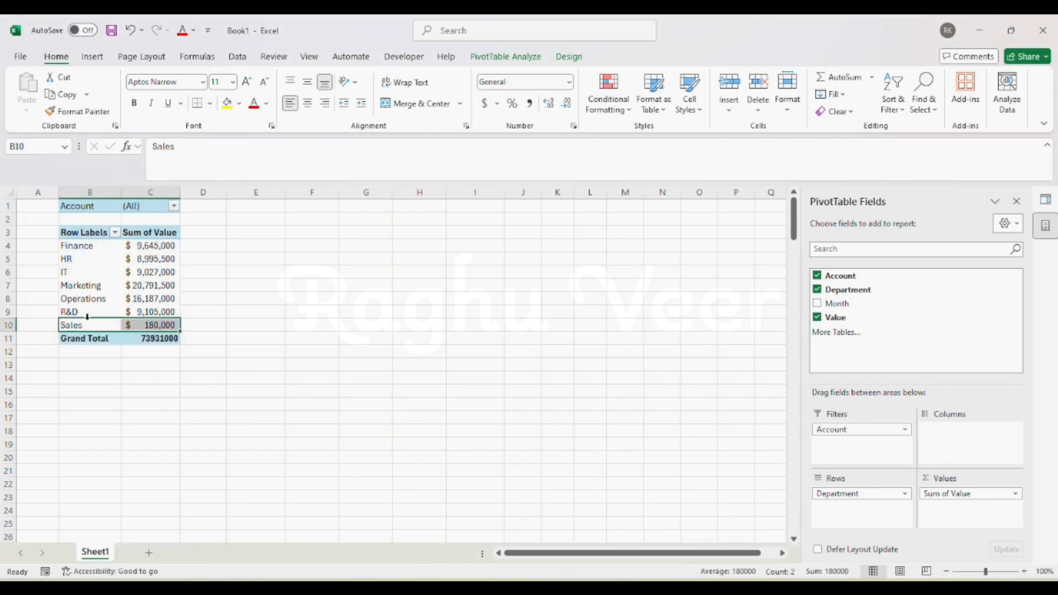
pyautogui.click(87, 317)
pyautogui.click(87, 316)
pyautogui.click(87, 317)
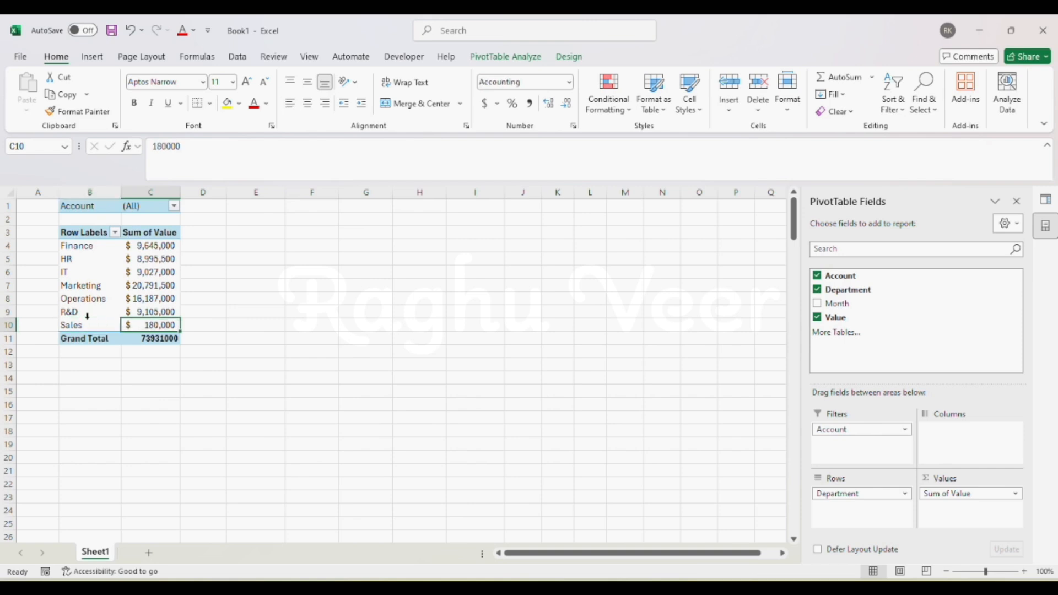
pyautogui.click(393, 354)
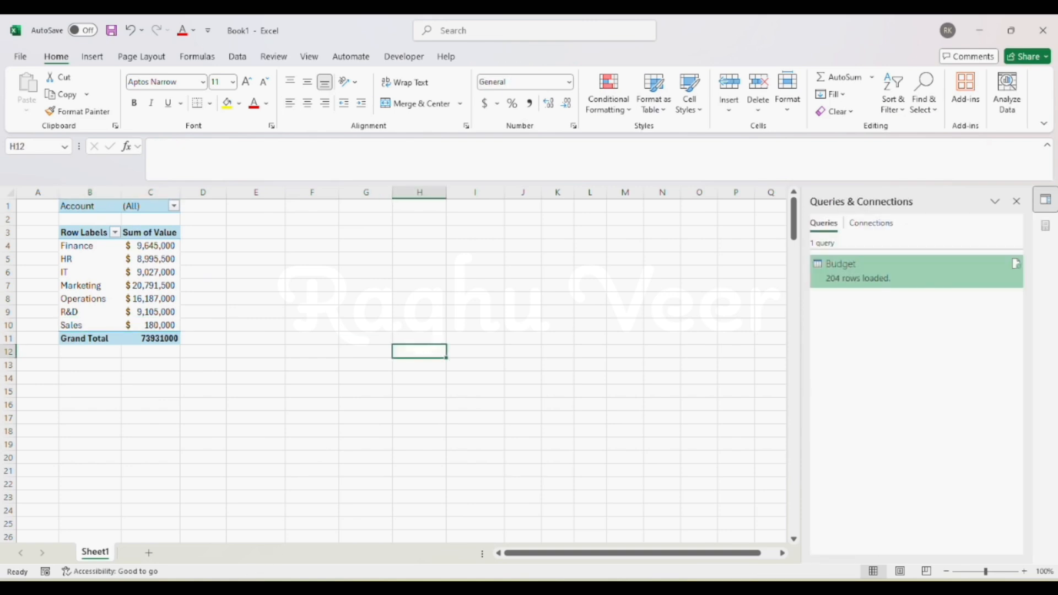
pyautogui.click(166, 526)
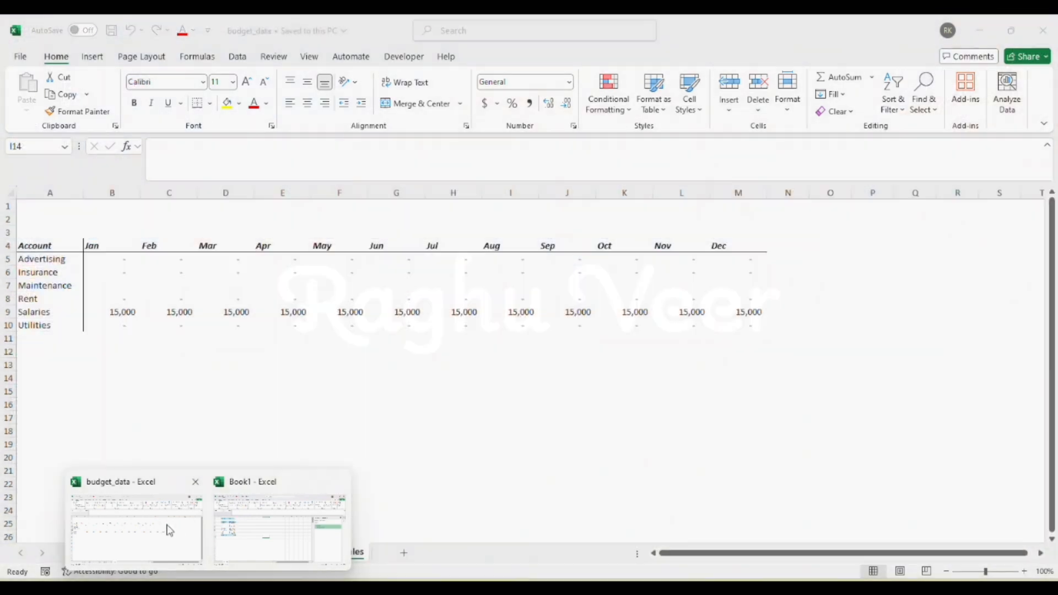
pyautogui.click(232, 367)
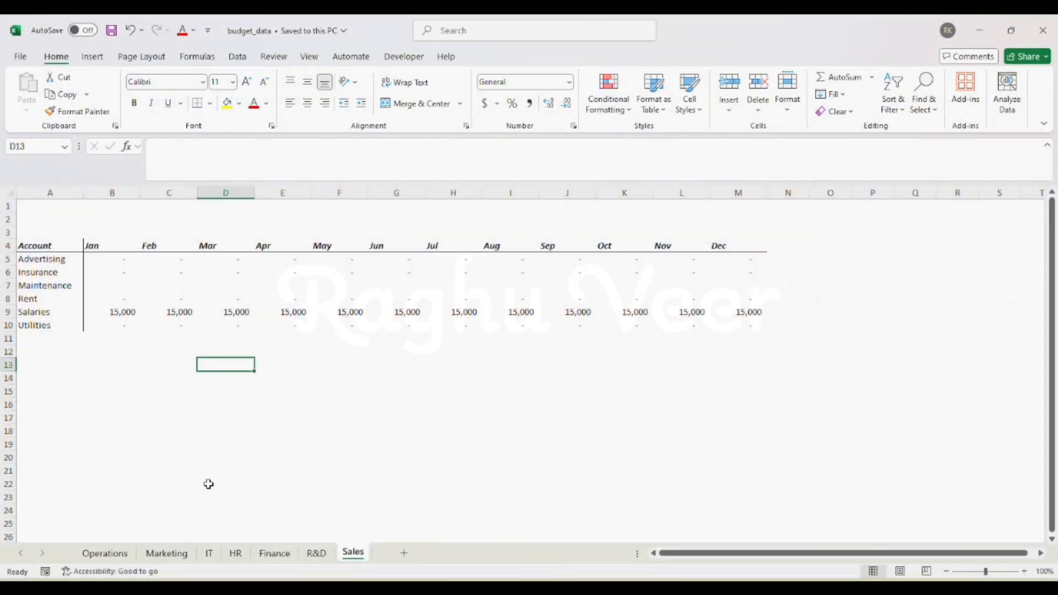
pyautogui.click(273, 503)
pyautogui.click(154, 284)
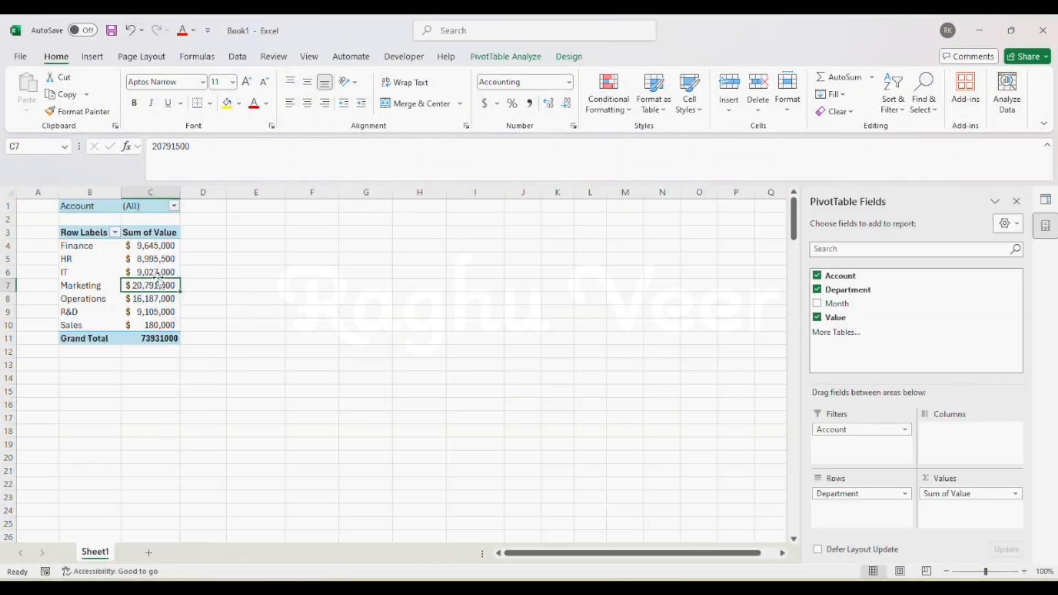
# - Open the Budget query in the Power Query Editor, examine its combined rows down the table and return to the PivotTable in Book1
pyautogui.click(150, 299)
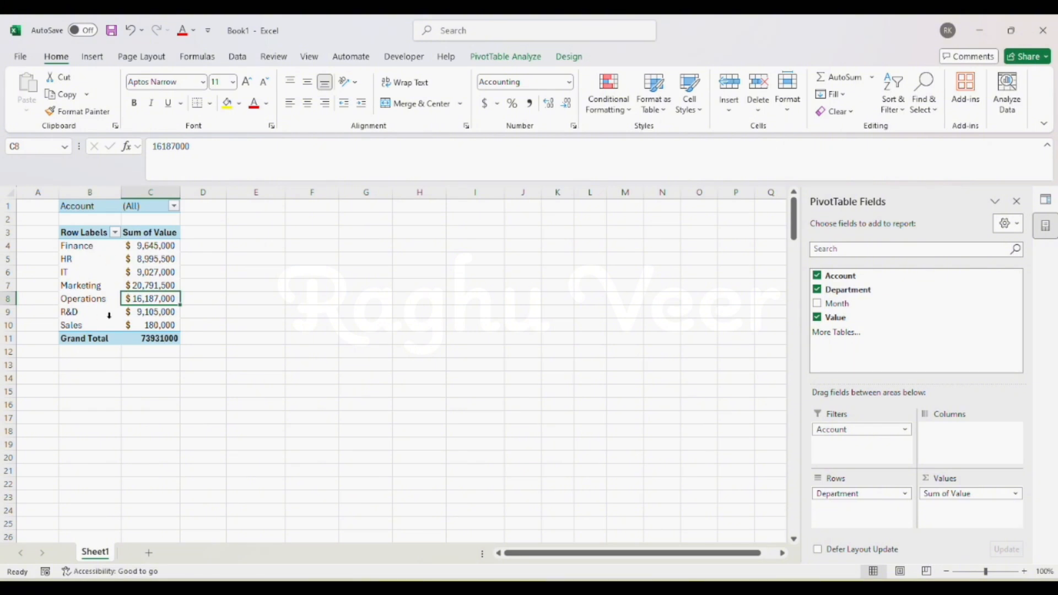
pyautogui.click(1045, 199)
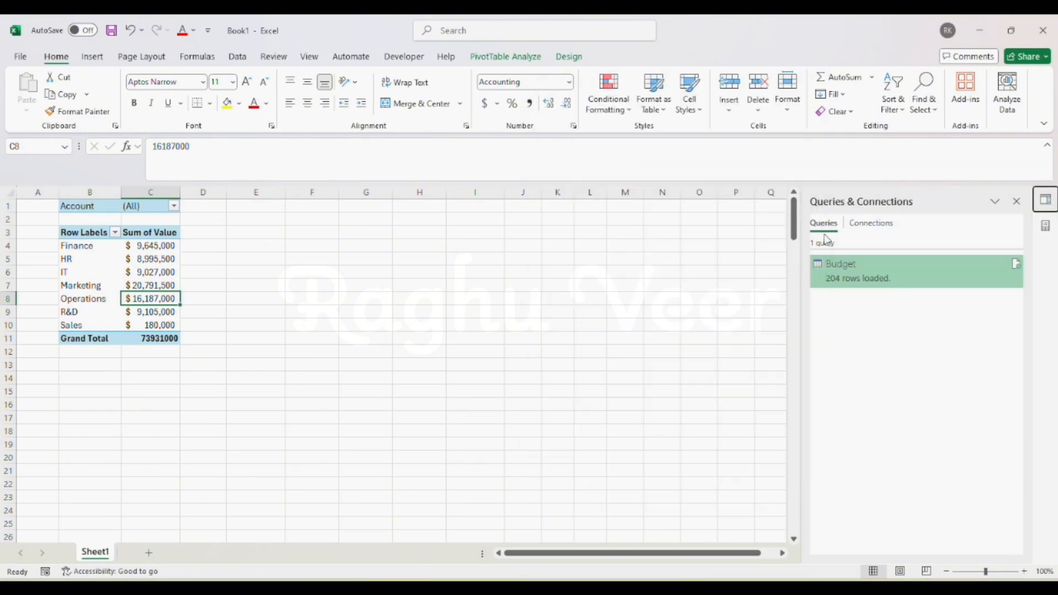
pyautogui.moveTo(864, 275)
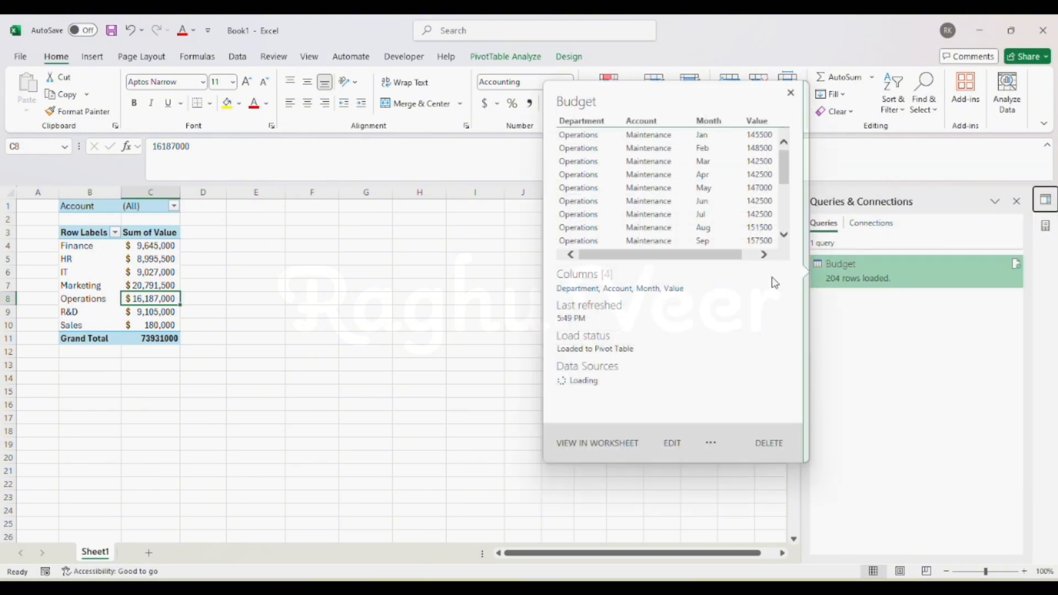
pyautogui.click(672, 444)
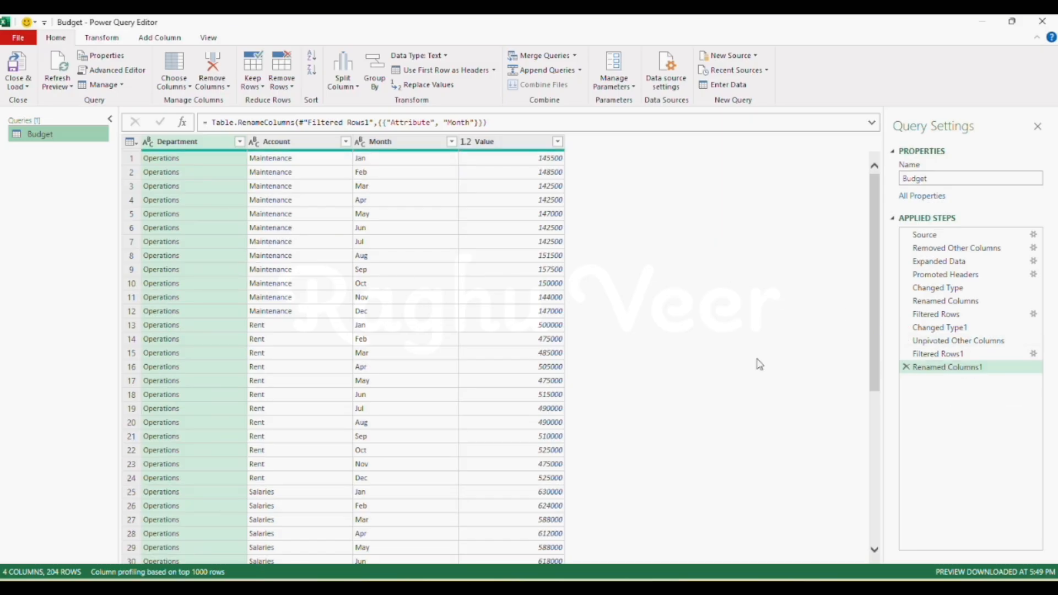
pyautogui.scroll(-20, 256, 343)
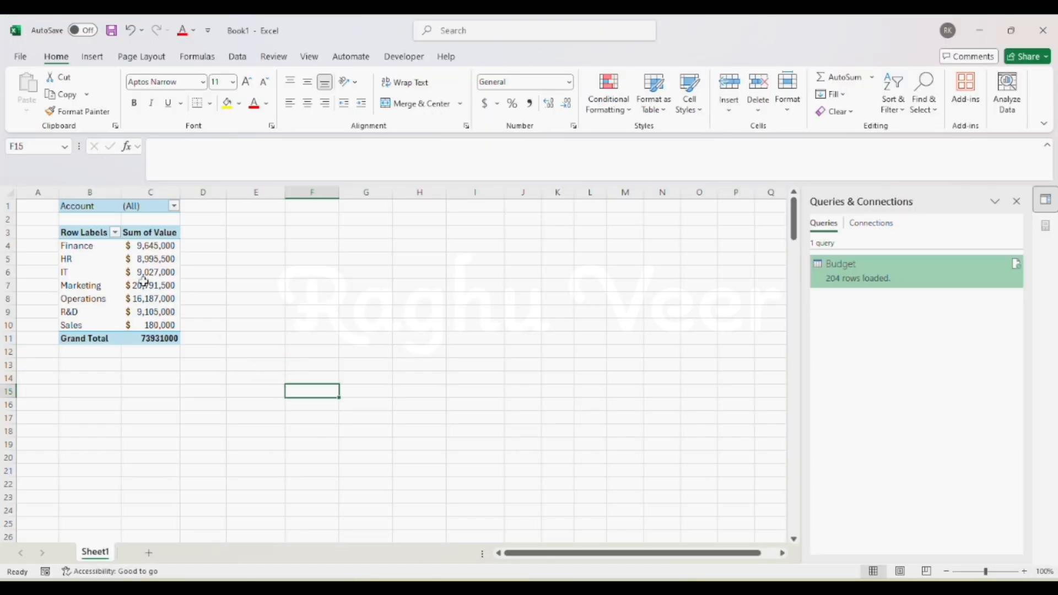
pyautogui.click(171, 283)
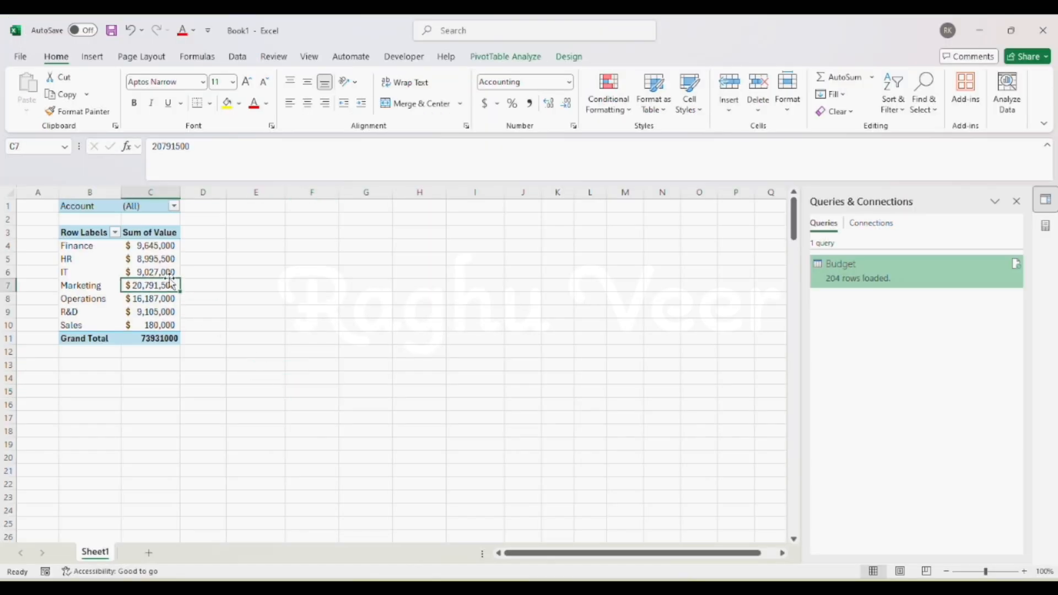